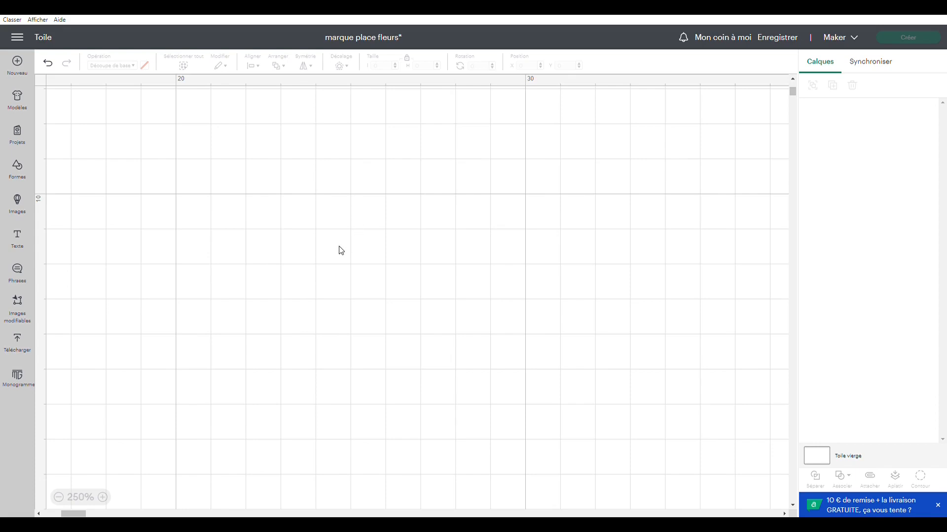
Insert a square shape, set its size to 7 × 7 cm, and position it on the canvas.
left_click(16, 179)
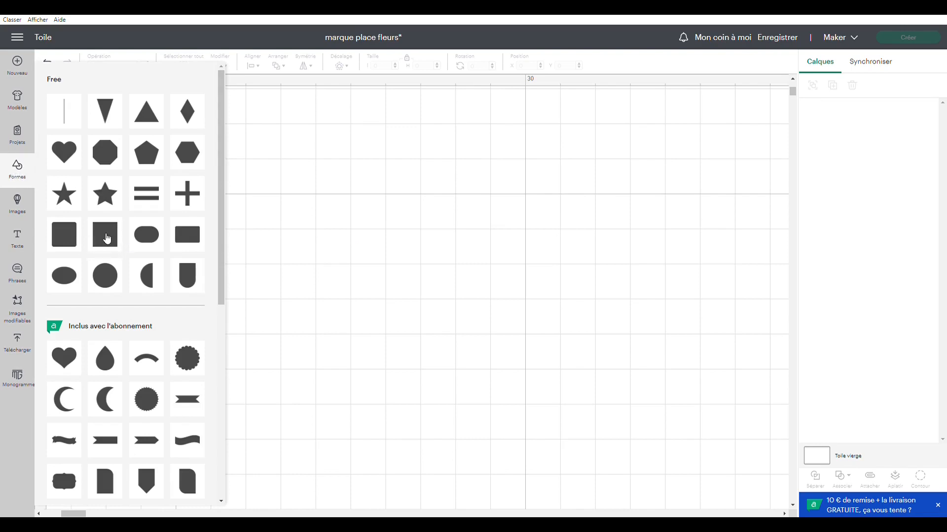
left_click(107, 239)
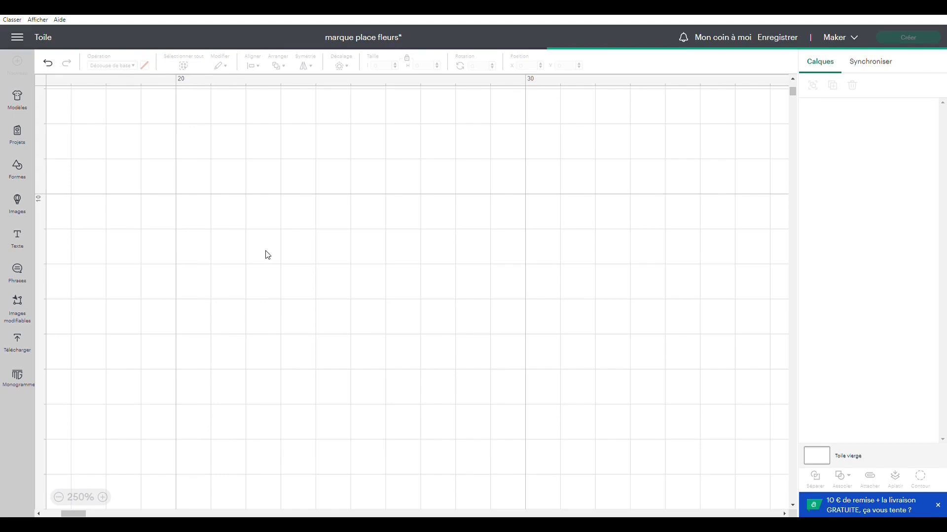
left_click_drag(170, 209, 359, 275)
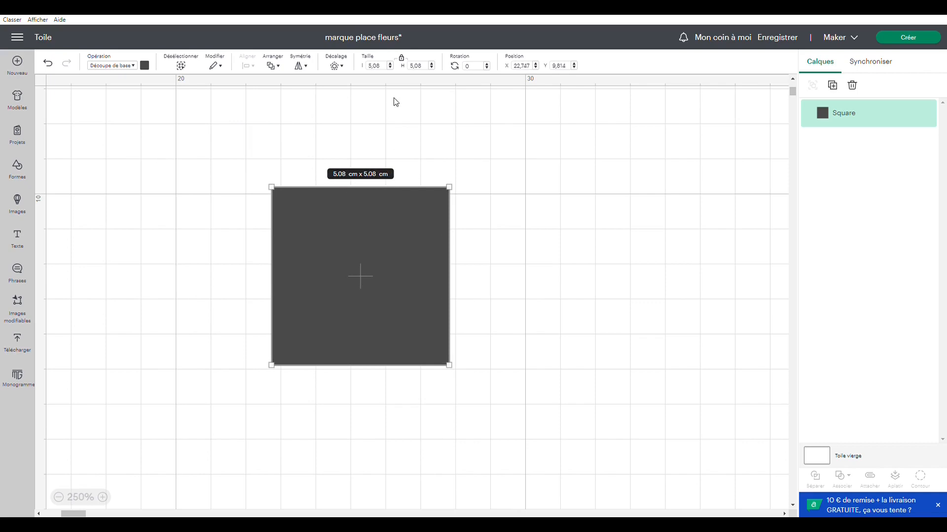
left_click(375, 66)
key("Return")
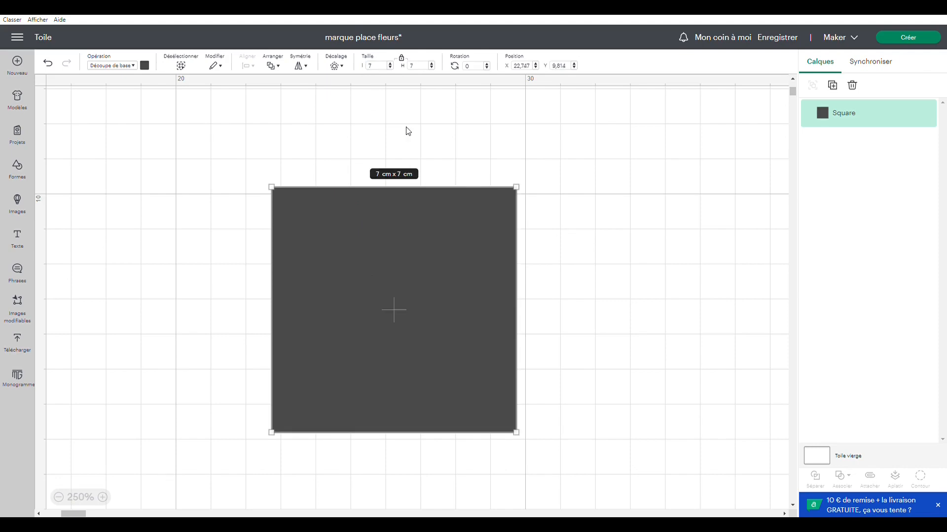
left_click_drag(395, 309, 374, 285)
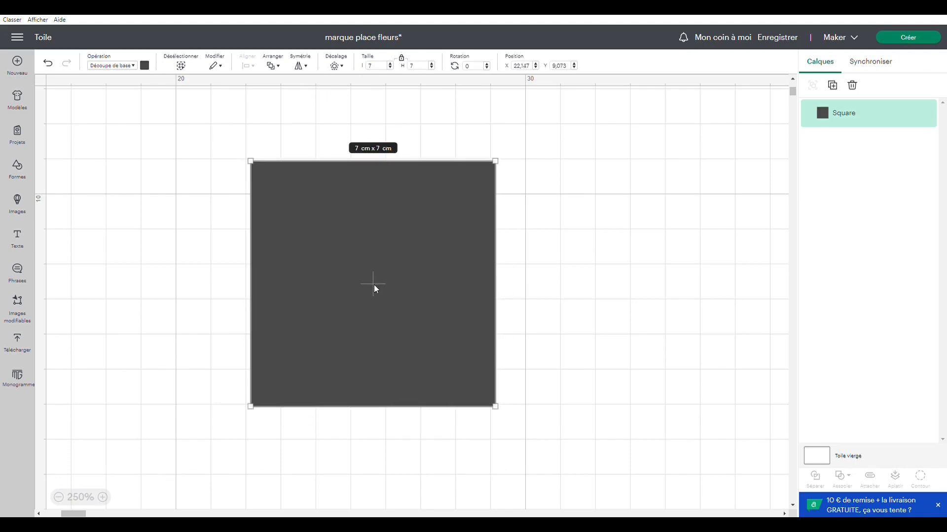
left_click(525, 285)
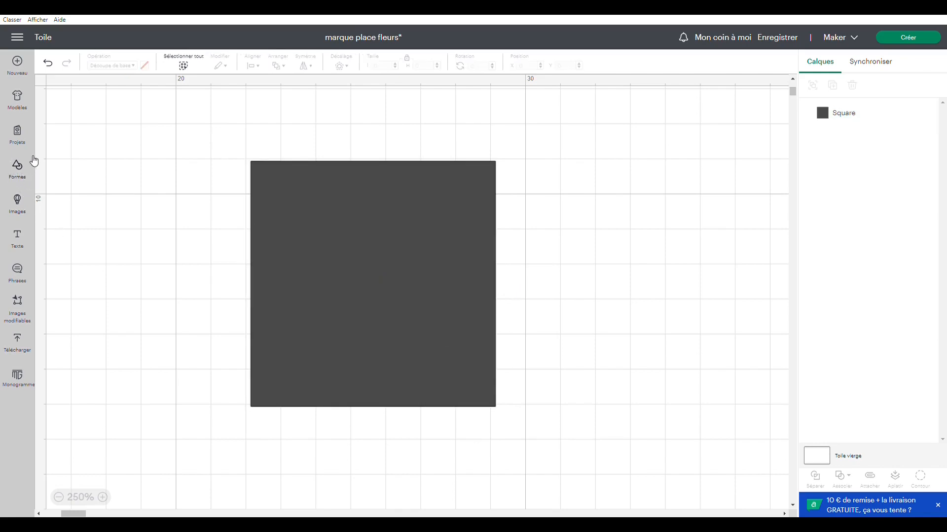
Insert a circle shape, set its size to 4 × 4 cm, and place it over the square.
left_click(20, 177)
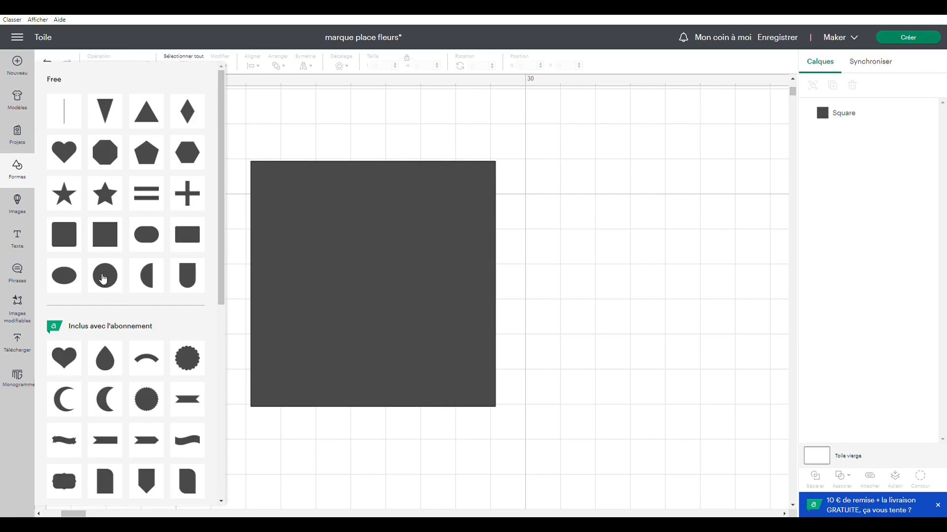
left_click(104, 276)
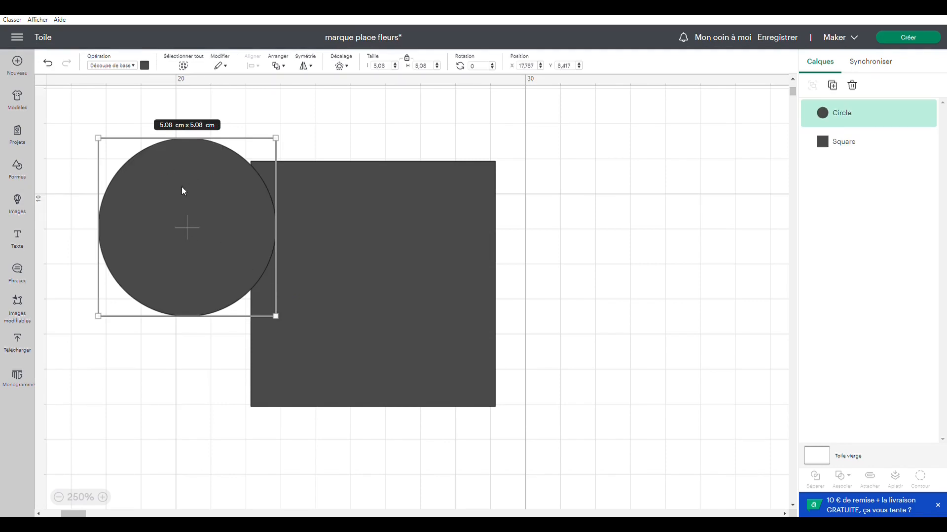
left_click_drag(189, 228, 366, 277)
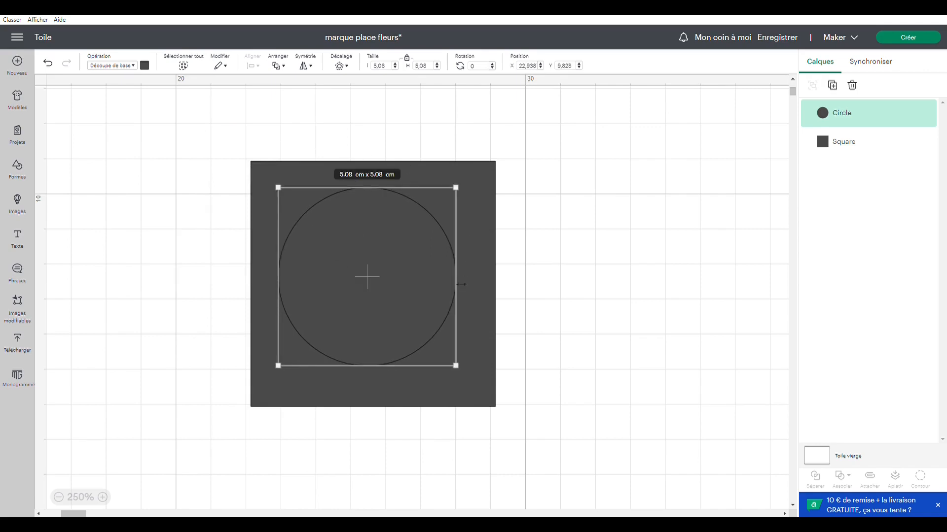
left_click(393, 69)
key("Return")
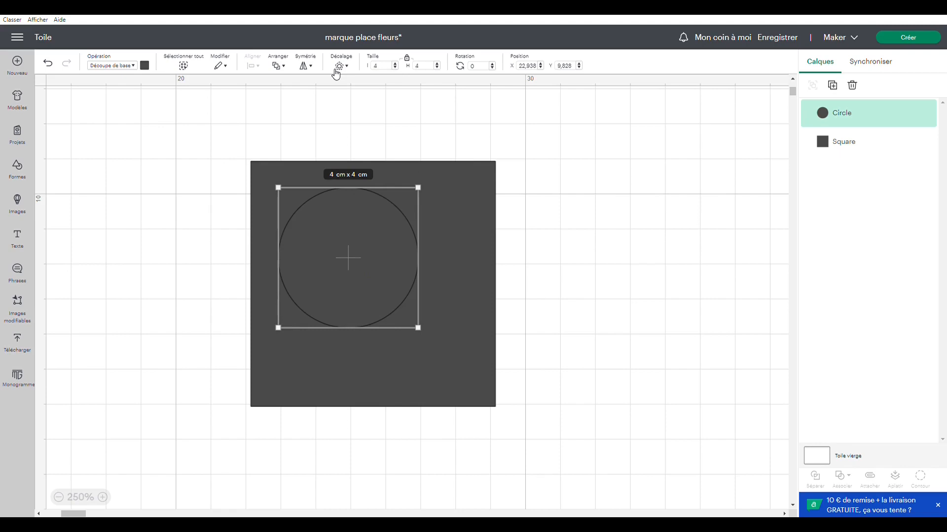
left_click_drag(348, 260, 362, 280)
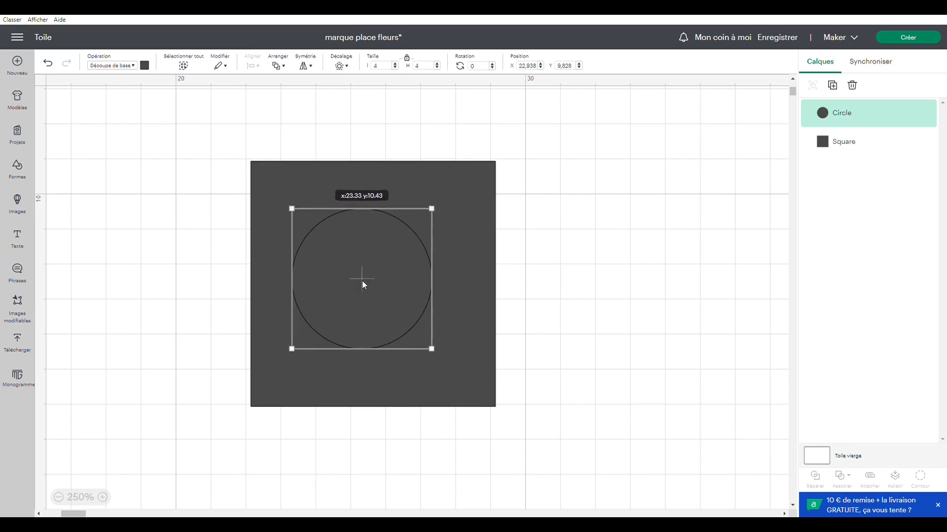
Centre the circle on the square and subtract it with Retirer to cut a round opening.
left_click(542, 294)
left_click_drag(531, 440, 191, 109)
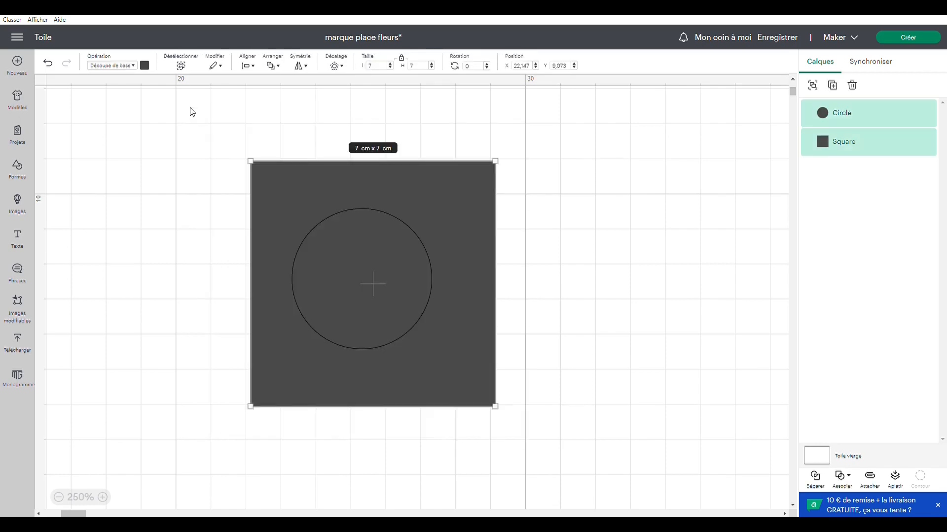
left_click(248, 66)
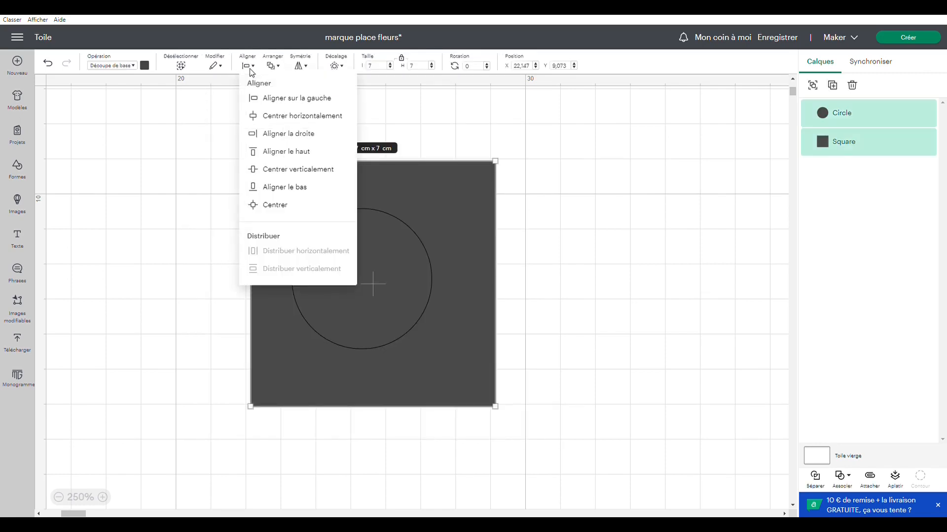
left_click(272, 210)
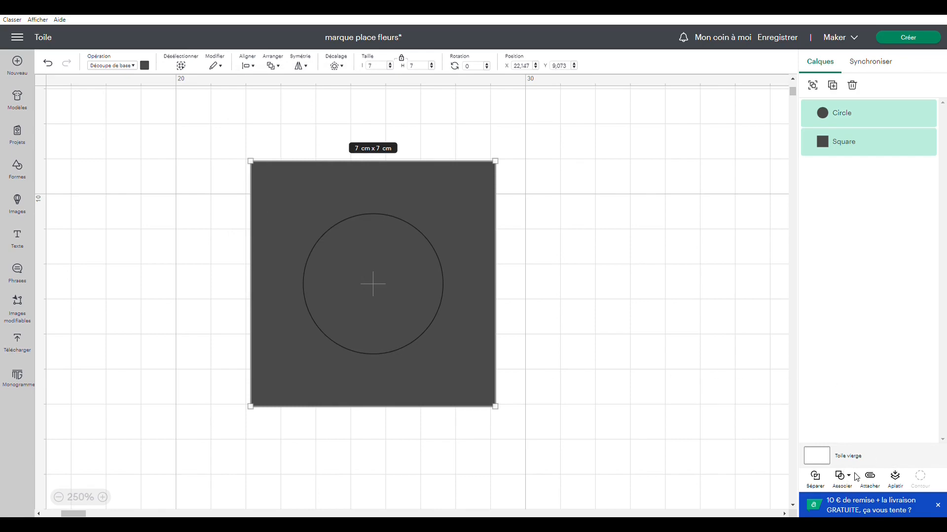
left_click(844, 486)
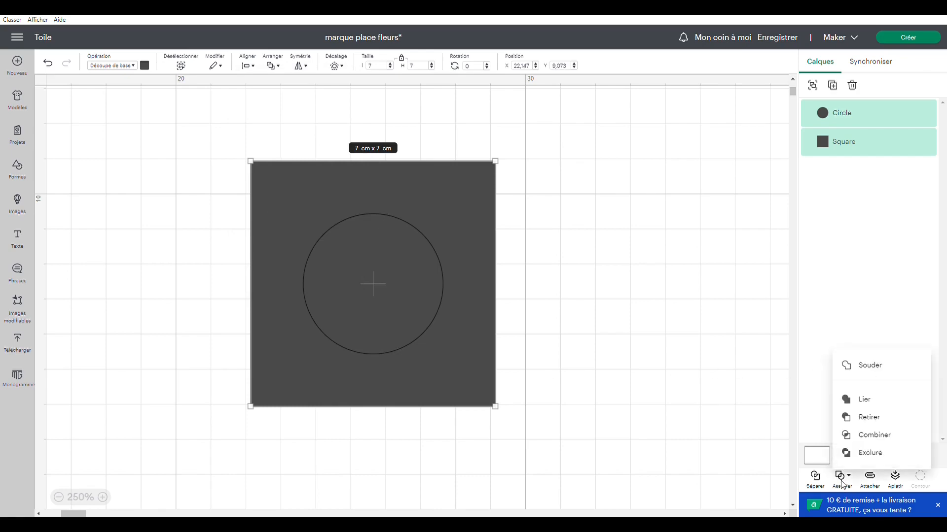
left_click(867, 421)
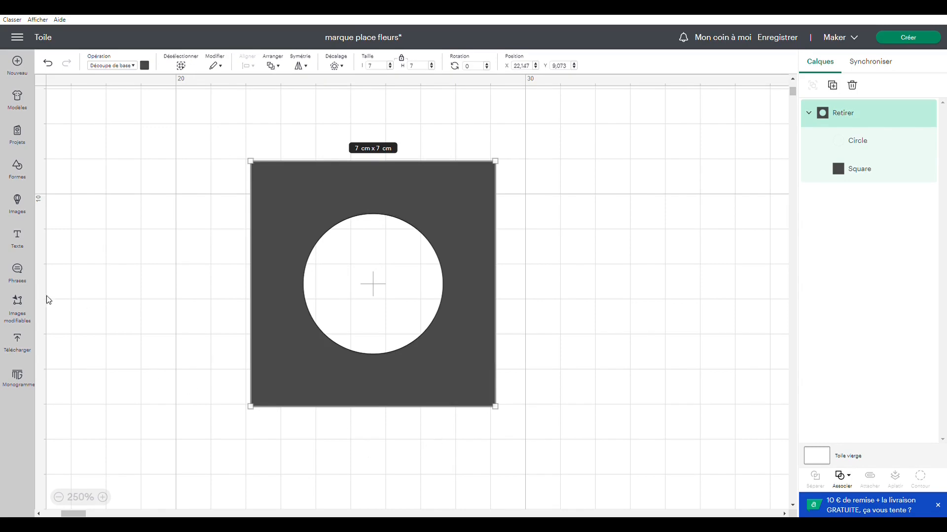
Search the image library for "fleur" and add the black five-petal outline flower to the canvas.
left_click(17, 202)
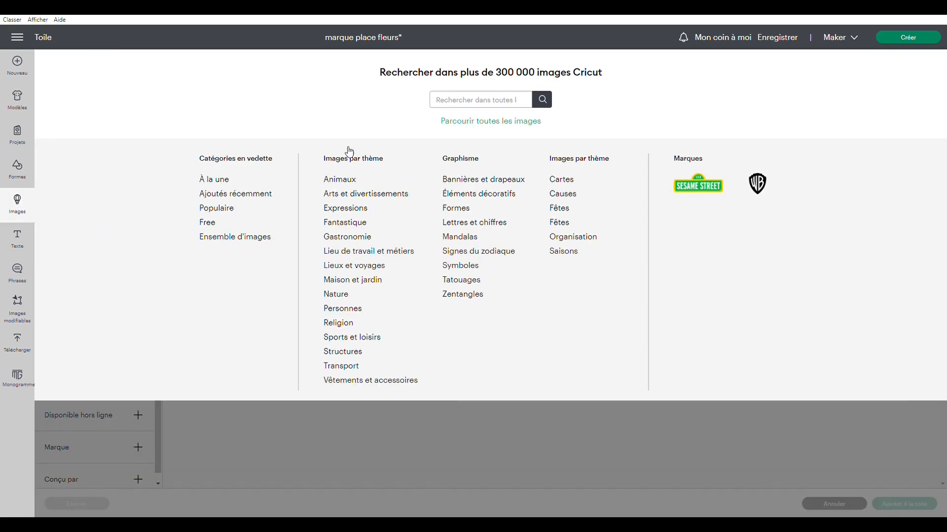
type("fle")
key("Return")
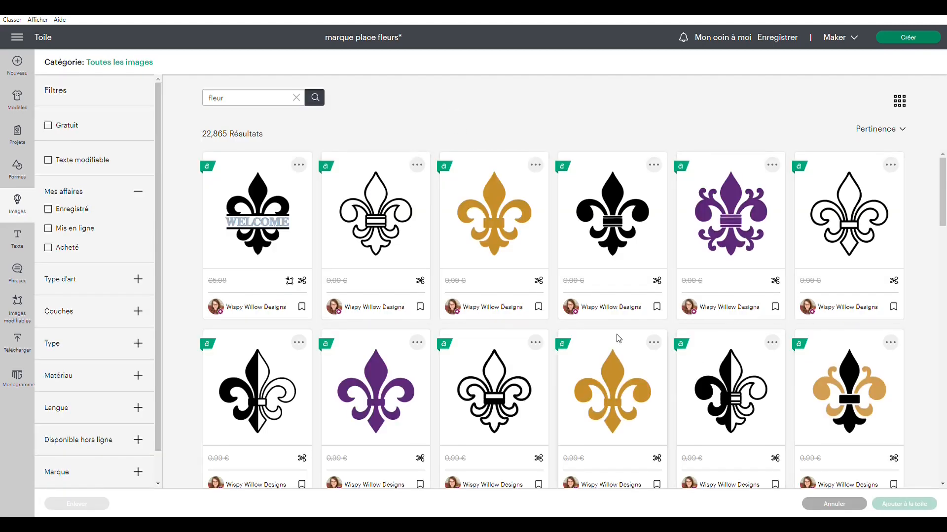
scroll(616, 340, "down", 6)
scroll(705, 380, "down", 15)
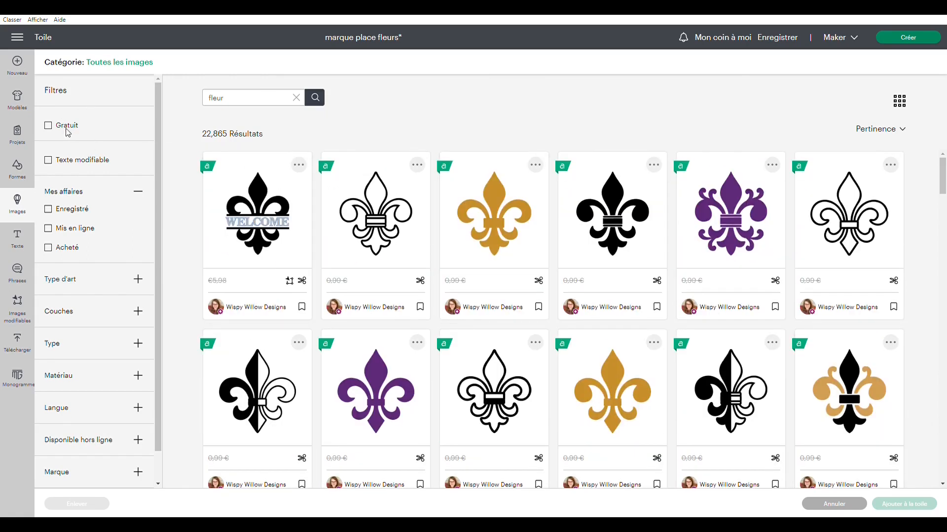
left_click(48, 126)
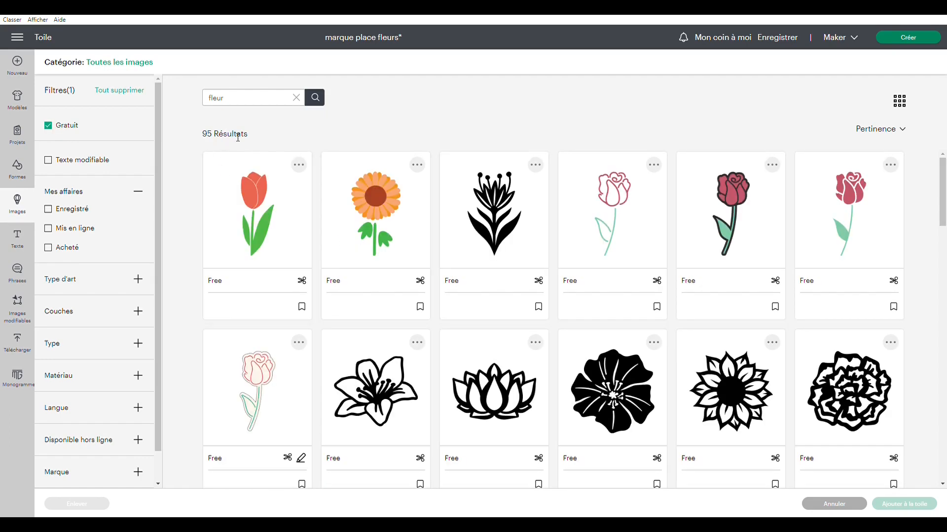
left_click(49, 125)
scroll(711, 329, "down", 10)
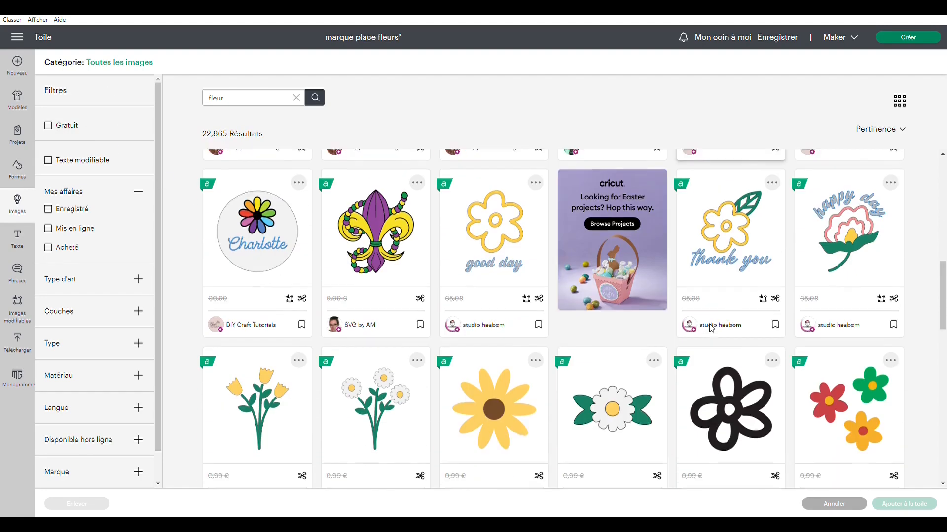
scroll(728, 410, "down", 1)
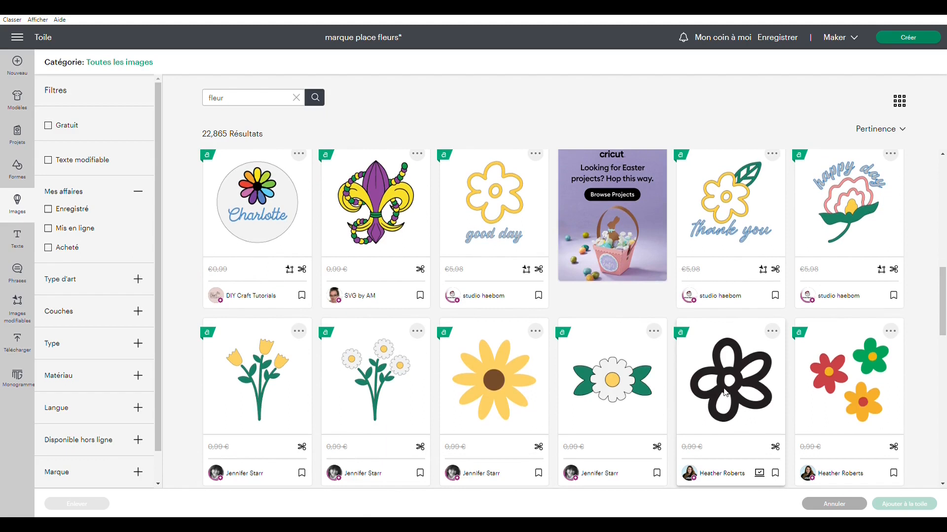
left_click(724, 386)
left_click(900, 505)
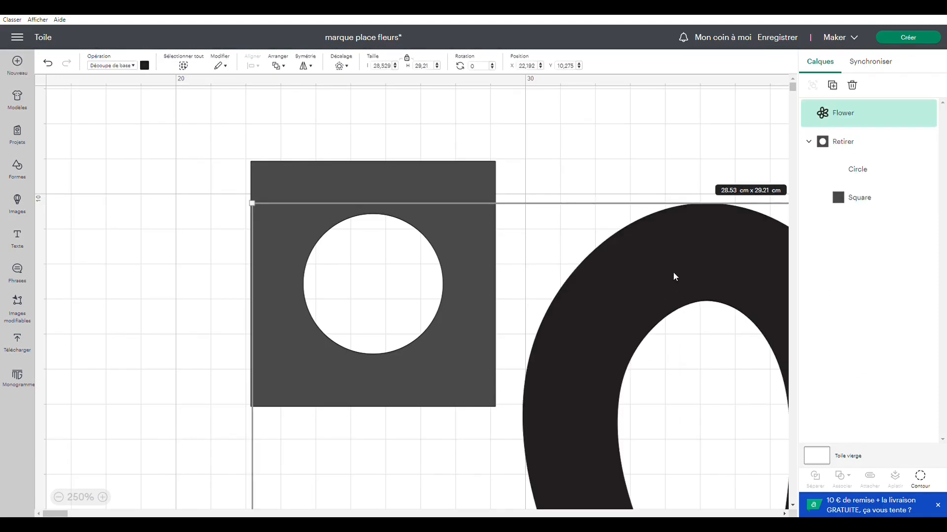
Set the flower's width to 3 cm, then shrink it to about 1.32 × 1.35 cm and place it beside the square.
left_click(390, 66)
type("3")
key("Return")
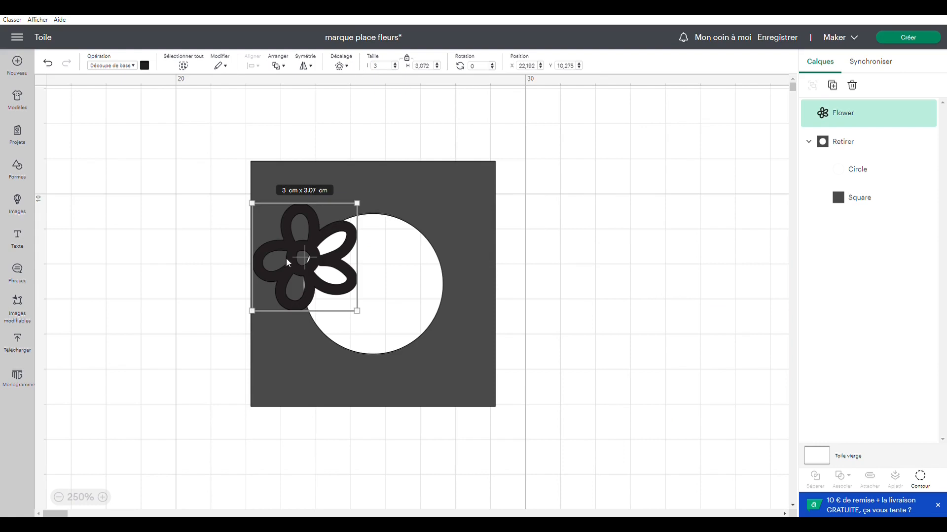
left_click_drag(364, 319, 127, 291)
Make two copies of the small flower and arrange the three flowers in an arch beside the square.
right_click(129, 294)
left_click(146, 151)
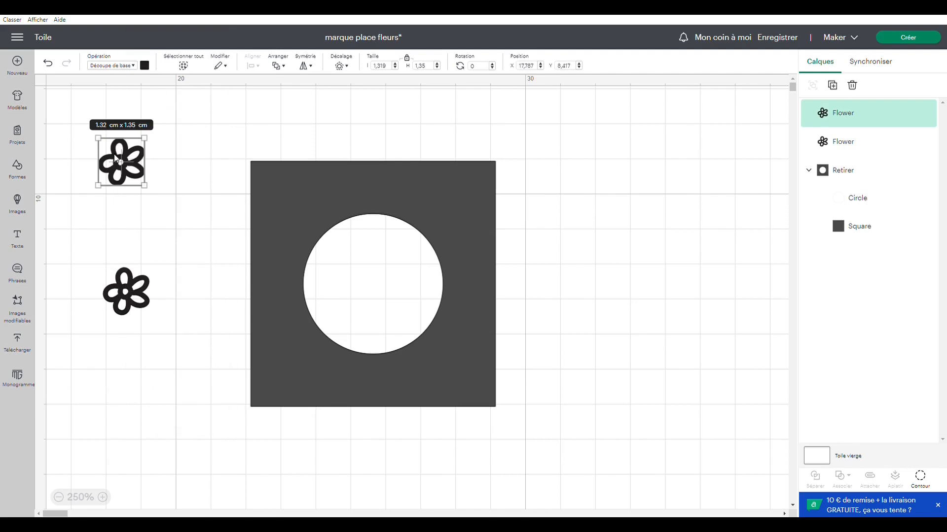
right_click(117, 158)
left_click(144, 245)
left_click_drag(153, 188, 226, 308)
left_click_drag(121, 164, 166, 276)
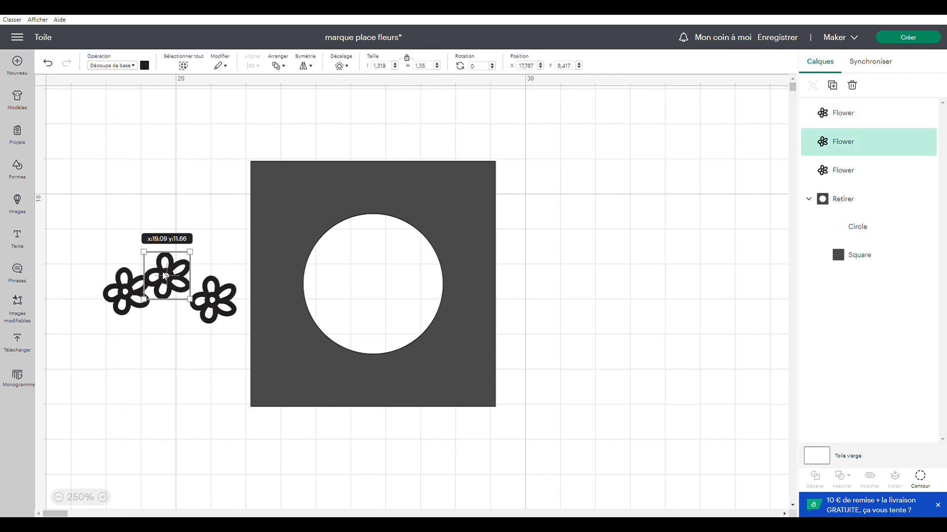
left_click(149, 363)
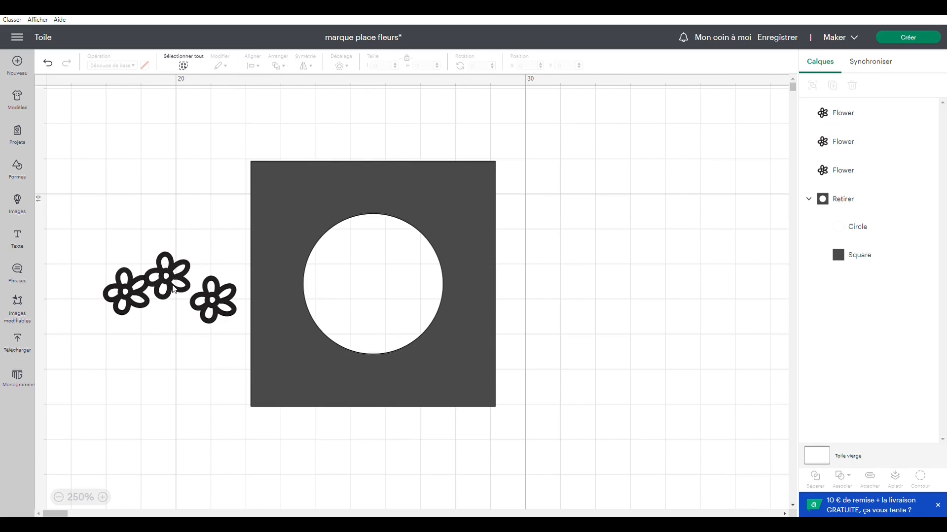
Rotate the rightmost flower of the arch to 90° and move it so it overlaps the middle flower.
left_click(216, 311)
mouse_move(216, 316)
left_mouse_down()
mouse_move(197, 323)
mouse_move(208, 308)
mouse_move(206, 321)
left_mouse_up()
left_click(193, 304)
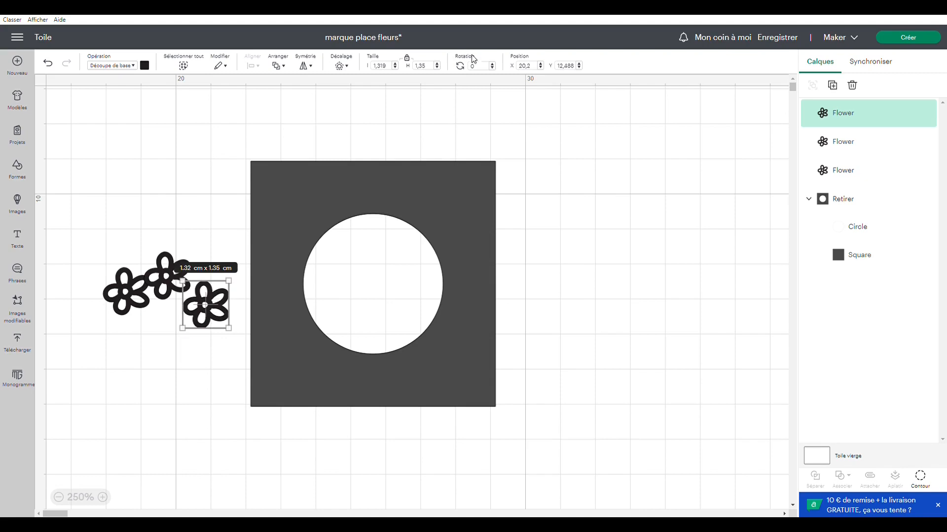
left_click(479, 68)
key("Return")
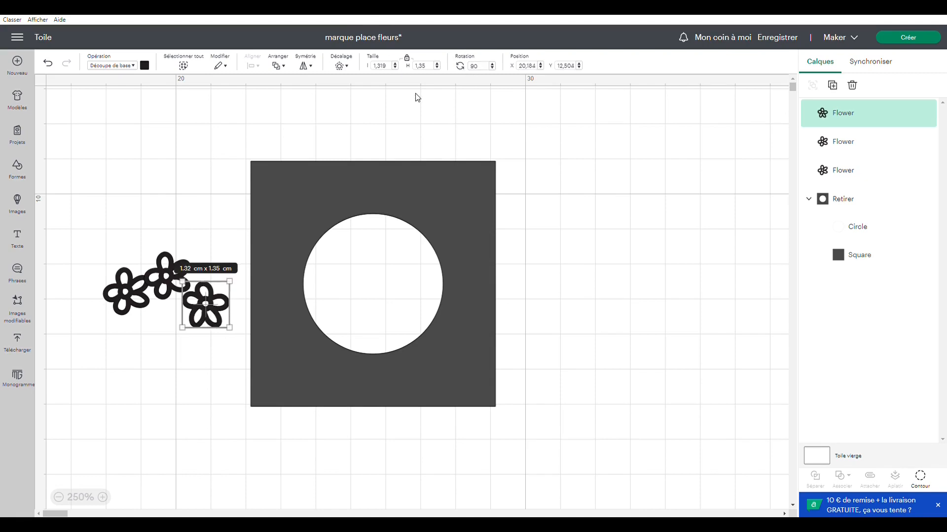
left_click_drag(206, 309, 210, 298)
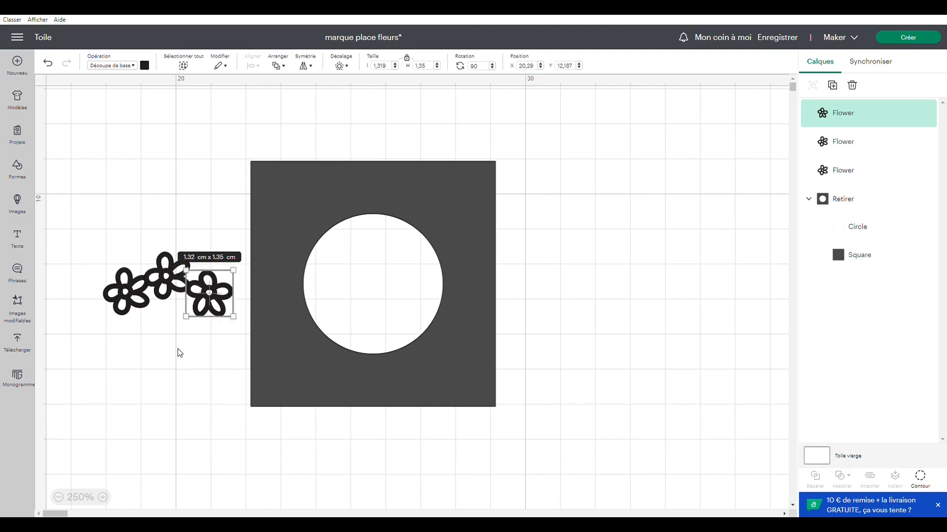
left_click(204, 338)
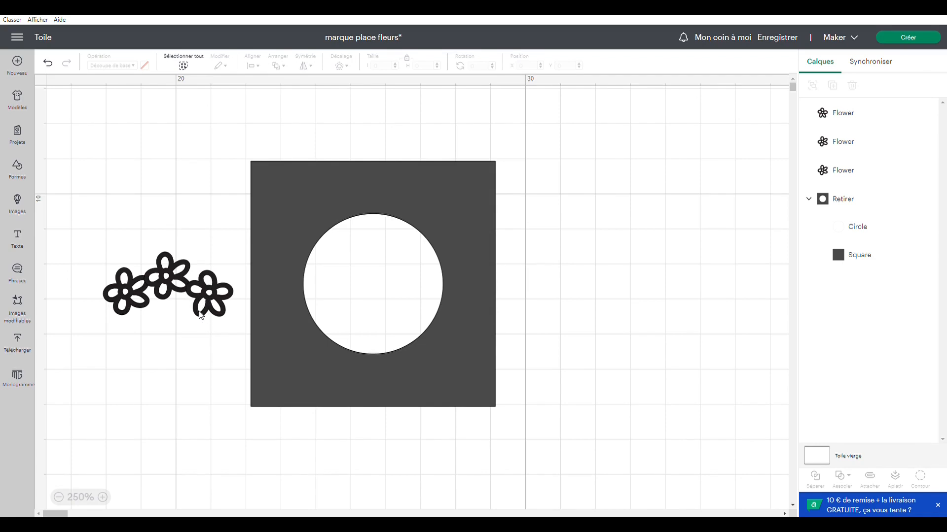
Weld the three flowers into one shape and place it across the lower half of the square's round opening.
left_click_drag(231, 330, 102, 262)
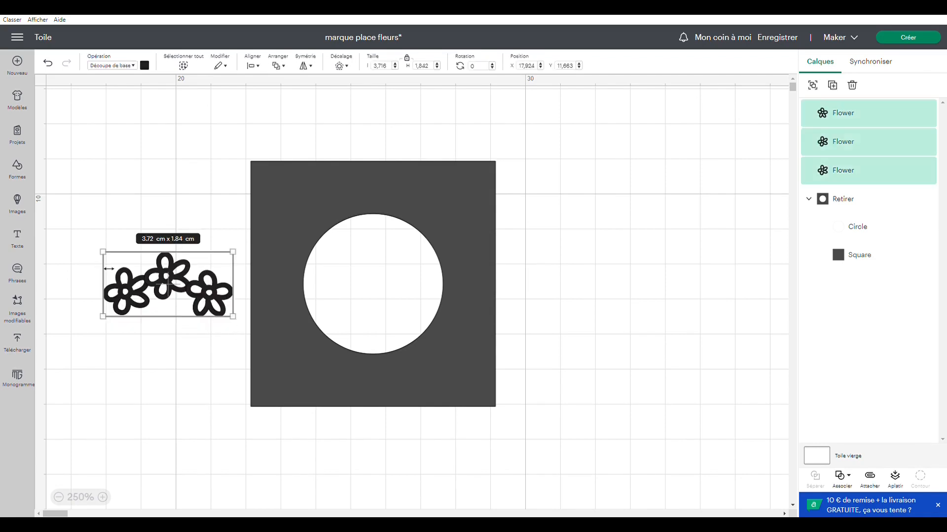
left_click(851, 485)
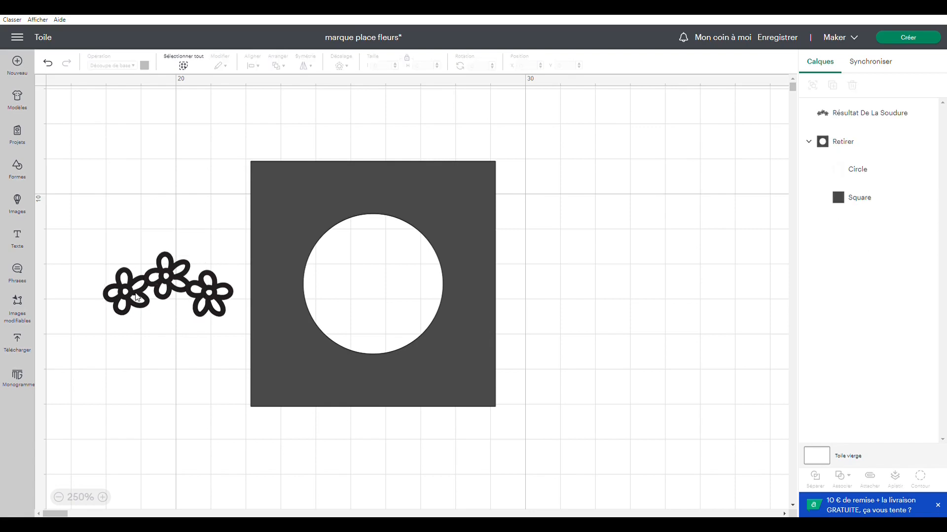
left_click_drag(182, 289, 371, 303)
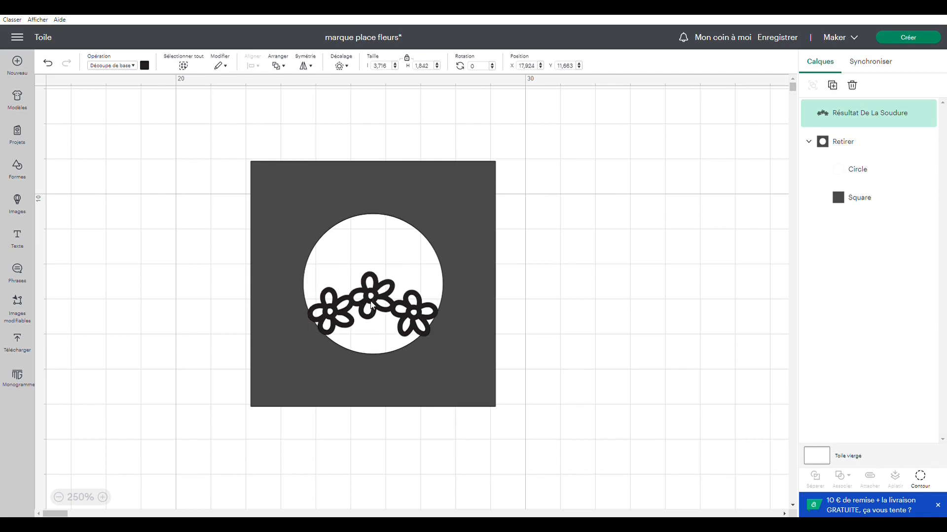
left_click(419, 371)
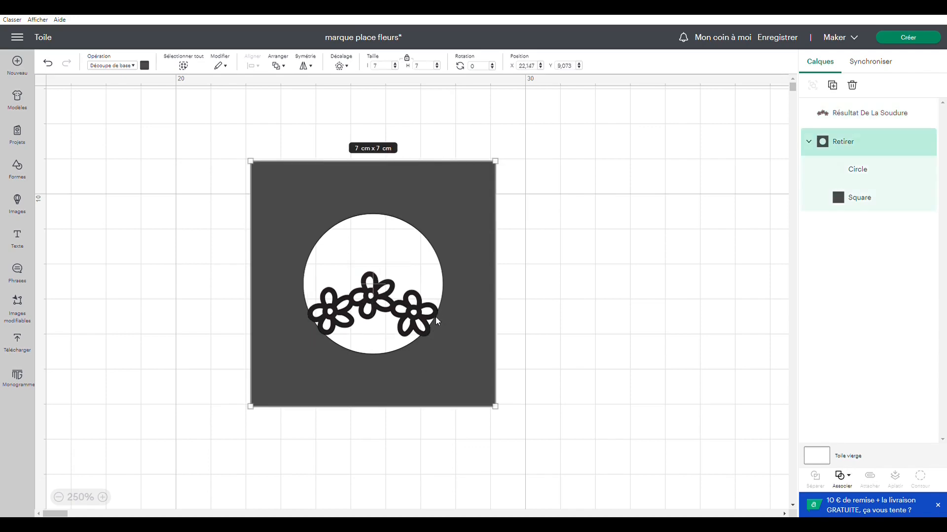
Enlarge the welded flower arch to about 3.77 × 1.87 cm and position it so both ends overlap the edge of the round opening.
left_click(592, 265)
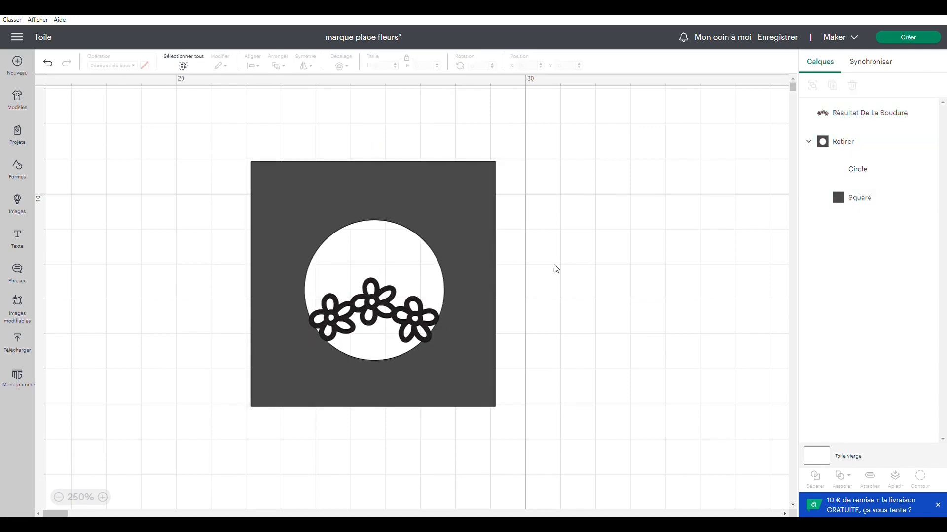
left_click(426, 341)
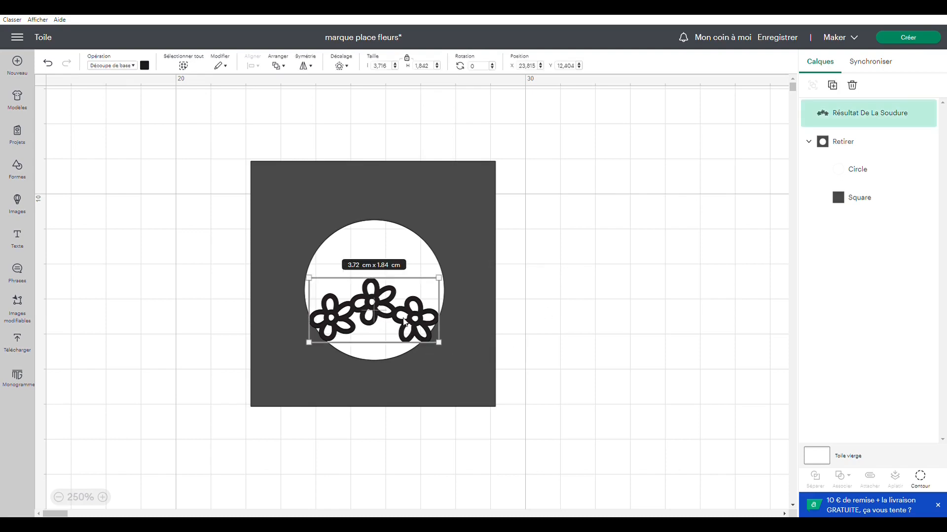
left_click_drag(446, 352, 447, 353)
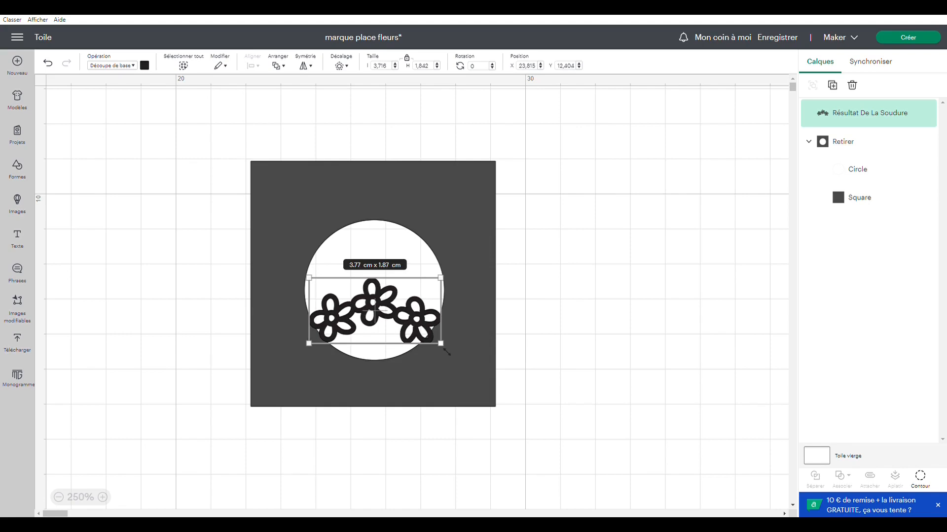
left_click_drag(375, 316, 373, 314)
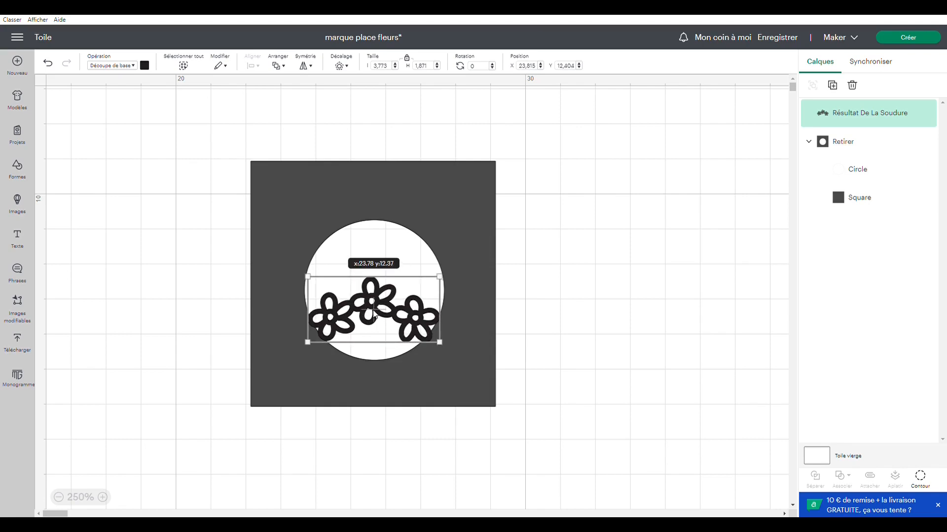
left_click(540, 347)
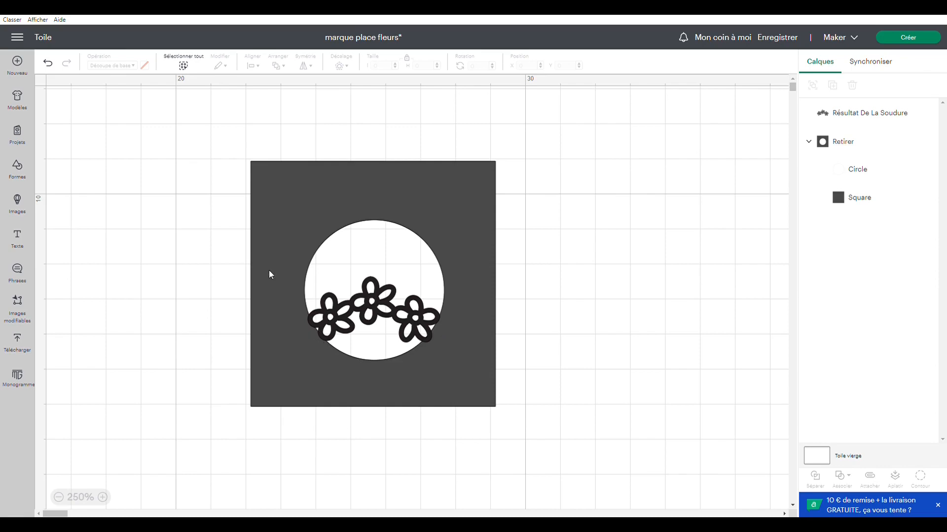
Weld the flower arch and the square with the round opening into a single shape.
left_click_drag(213, 148, 545, 450)
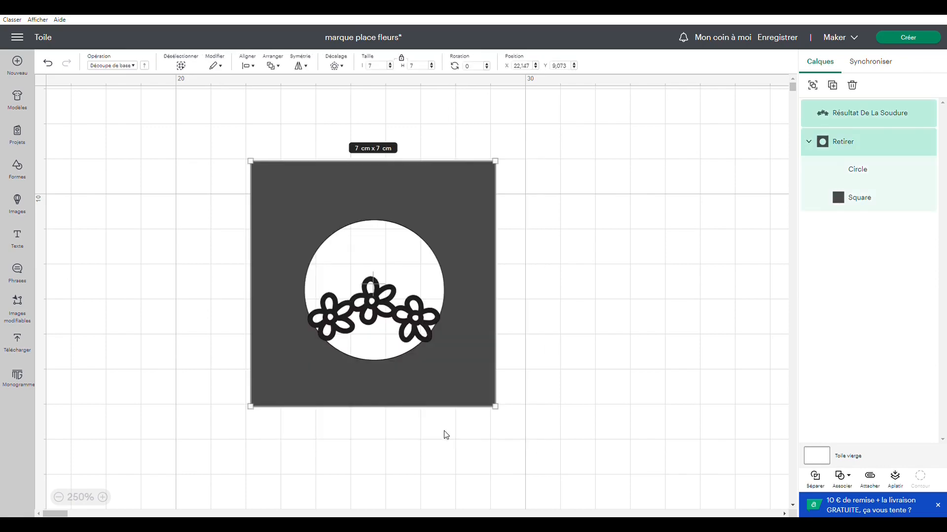
left_click(846, 481)
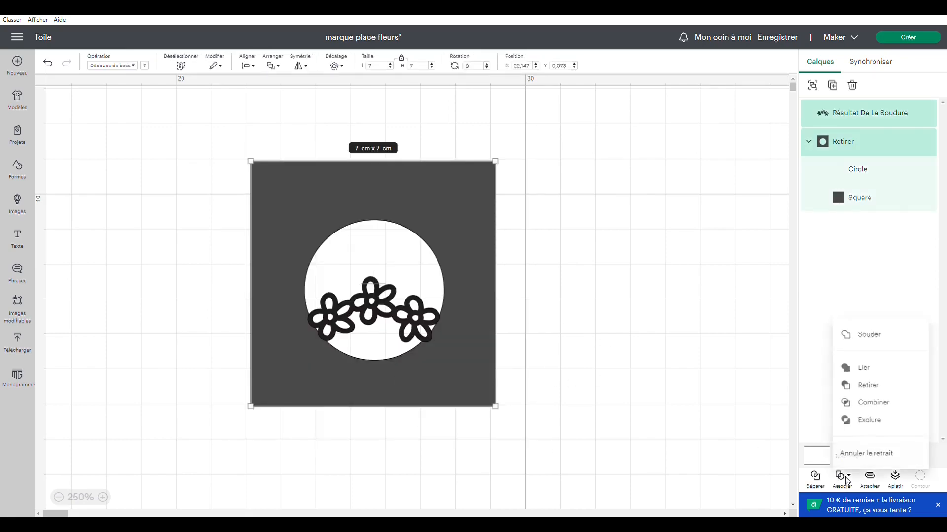
left_click(879, 335)
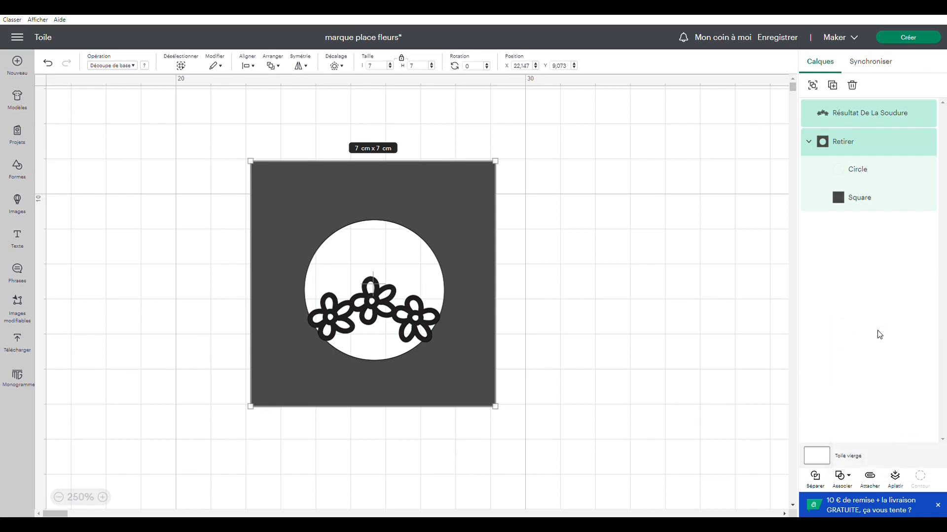
left_click(510, 412)
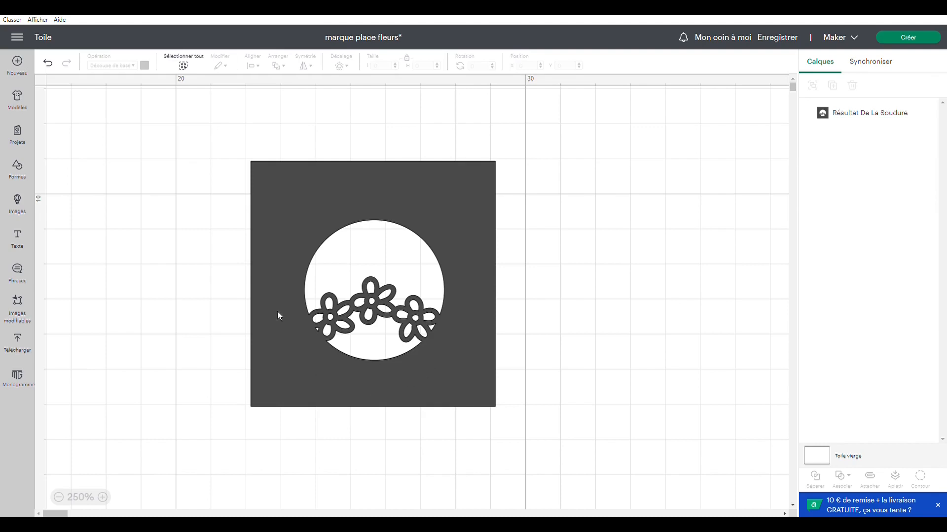
Change the welded card's material color to white.
left_click(292, 291)
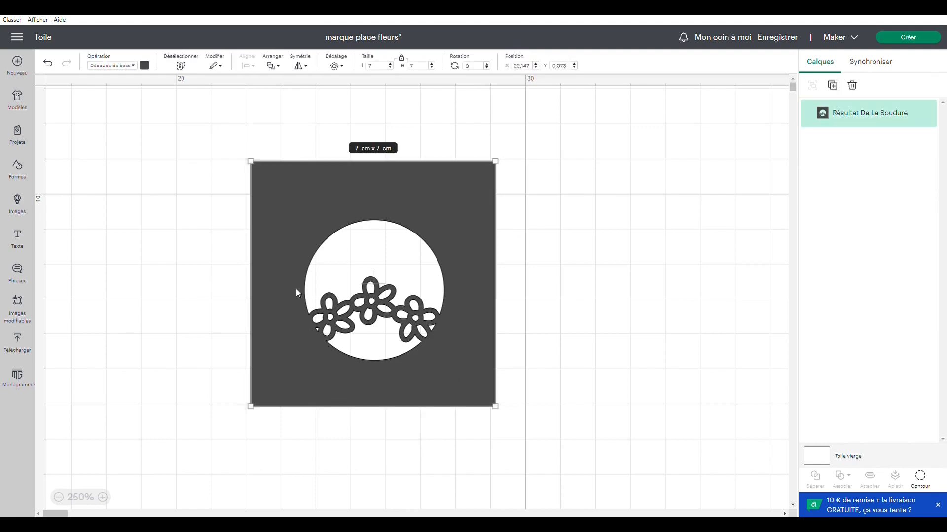
left_click(145, 66)
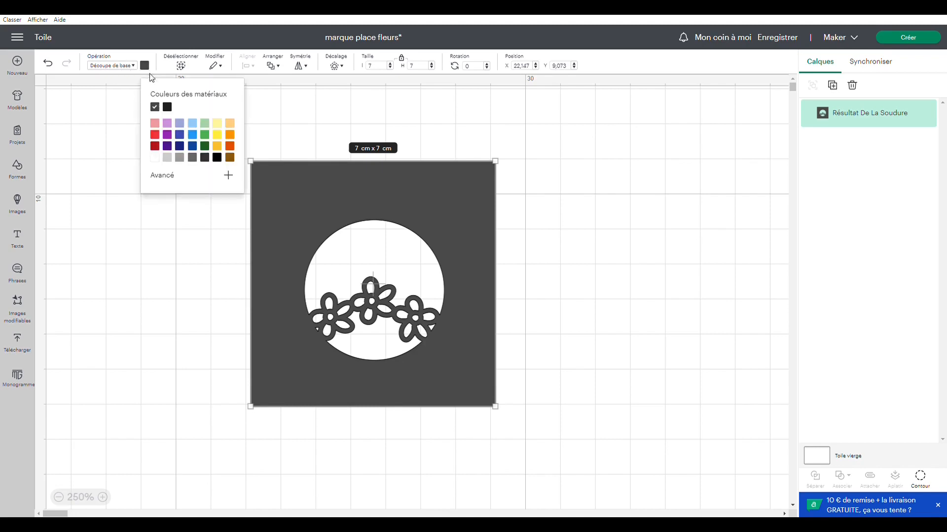
left_click(156, 157)
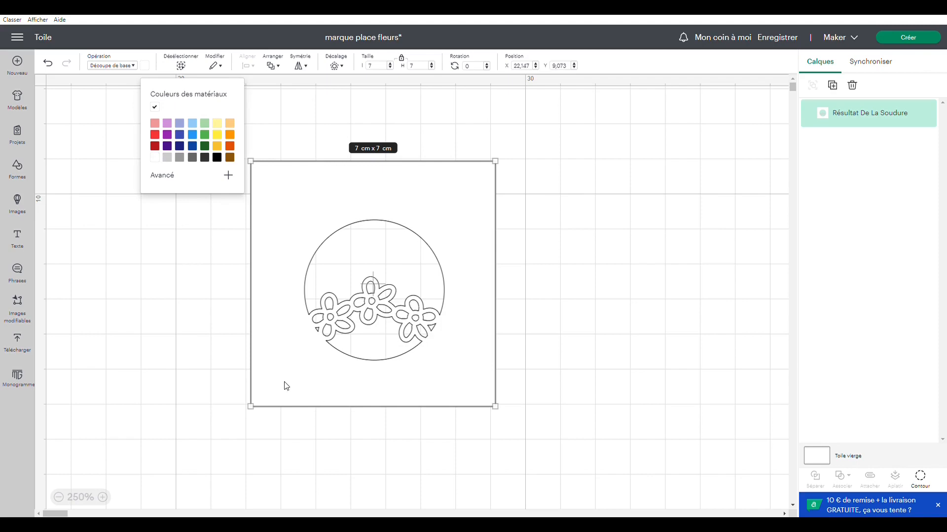
left_click(207, 279)
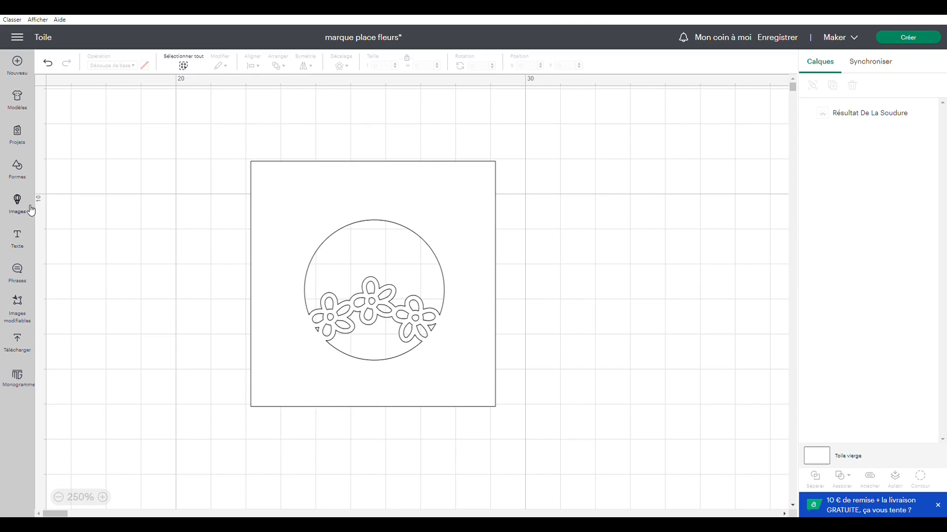
Insert a score line from the free shapes and rotate it to 90°.
left_click(20, 180)
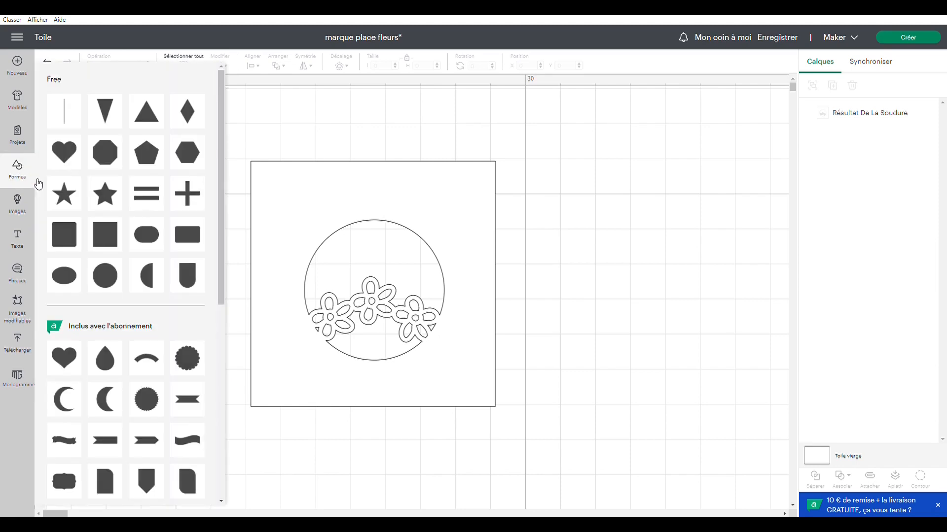
left_click(68, 115)
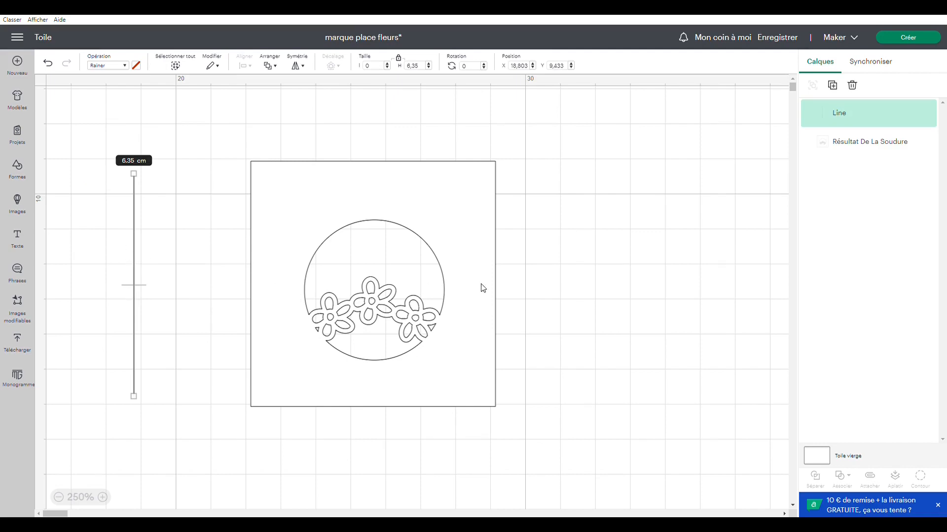
left_click(476, 71)
type("90")
key("Return")
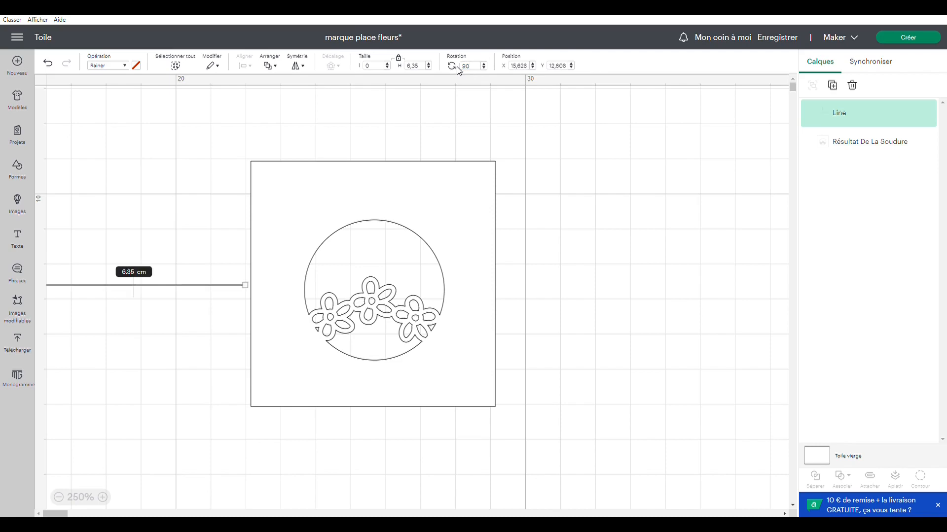
Shorten the score line to about 1.37 cm and place it between the square's left edge and the round opening.
left_click_drag(173, 290, 247, 293)
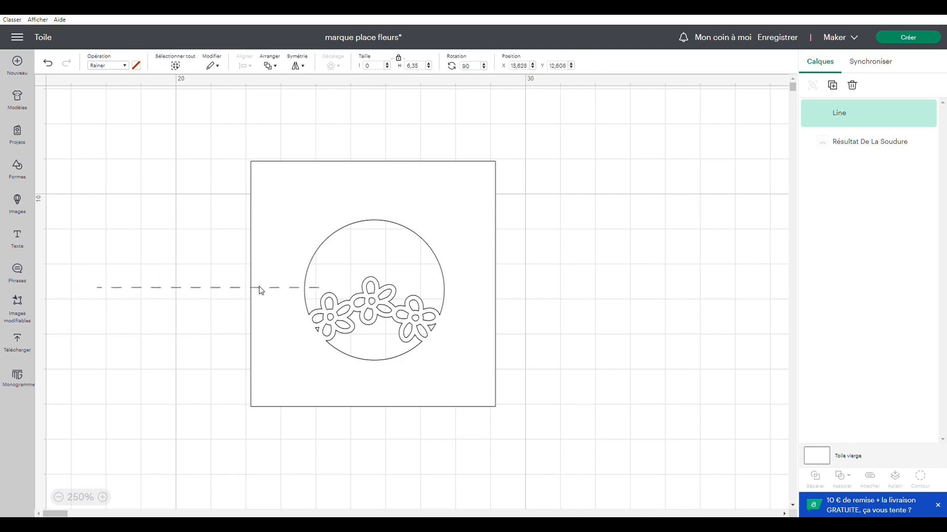
left_click_drag(329, 297, 310, 293)
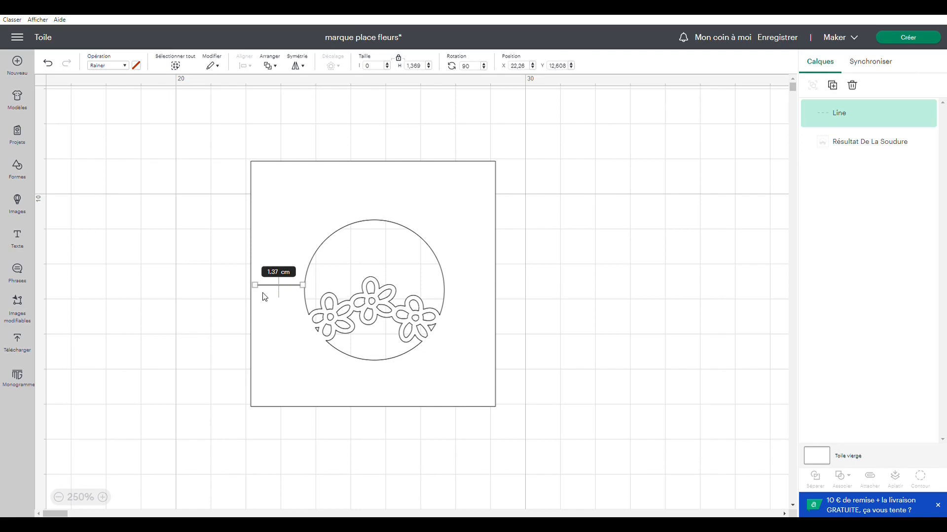
left_click(242, 294)
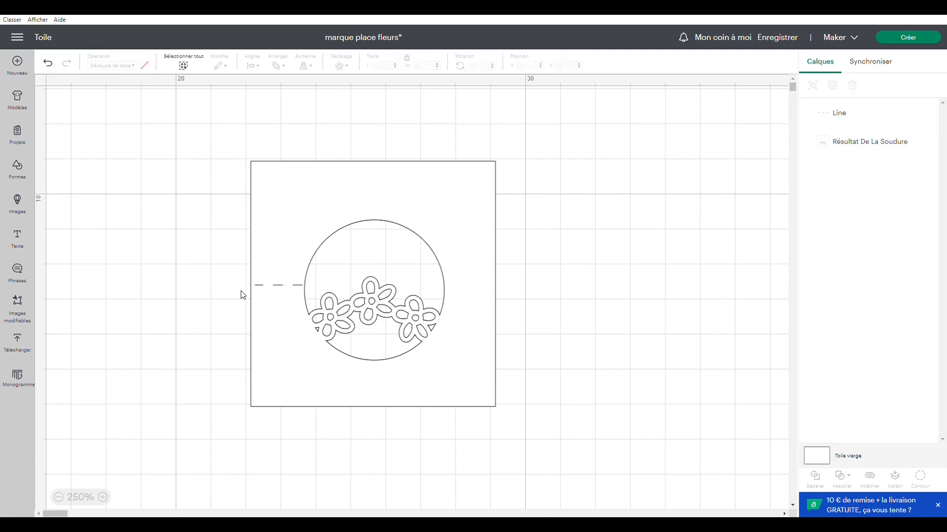
Duplicate the short score line and place the copy between the round opening and the square's right edge.
left_click(279, 287)
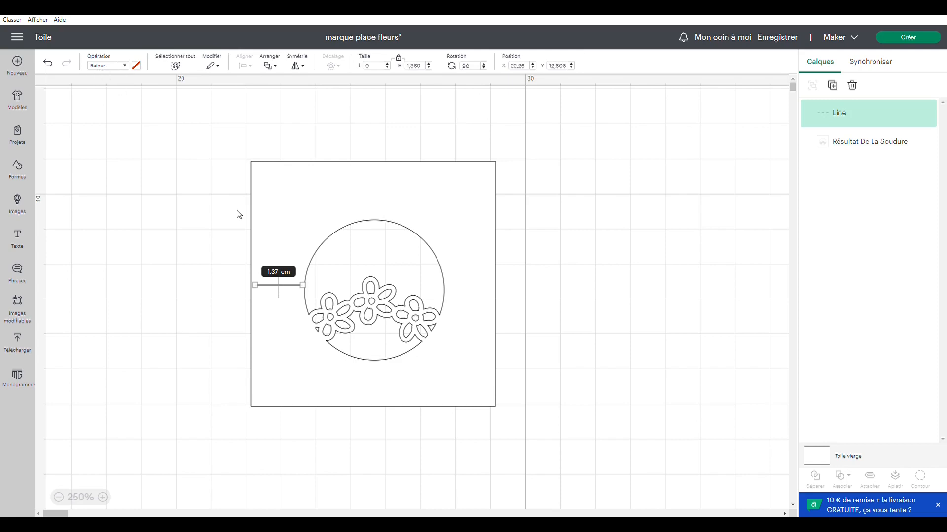
right_click(279, 286)
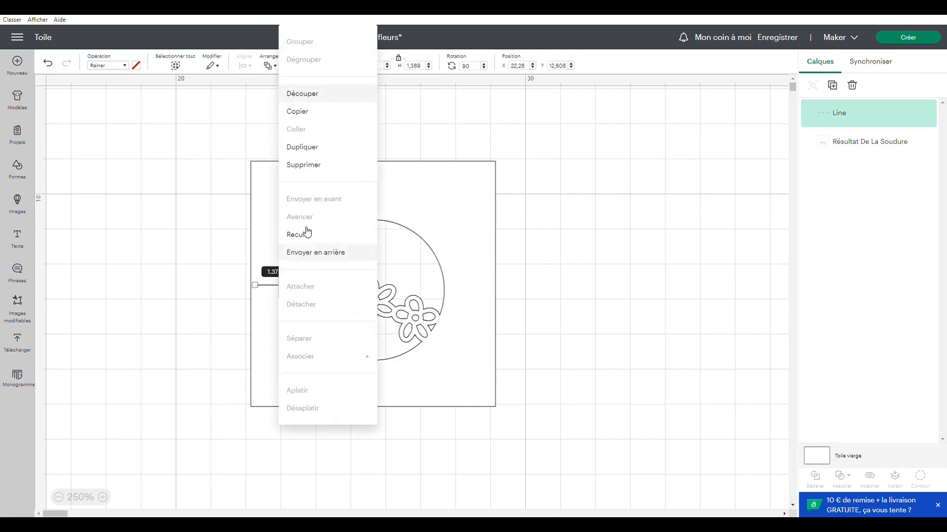
left_click(306, 152)
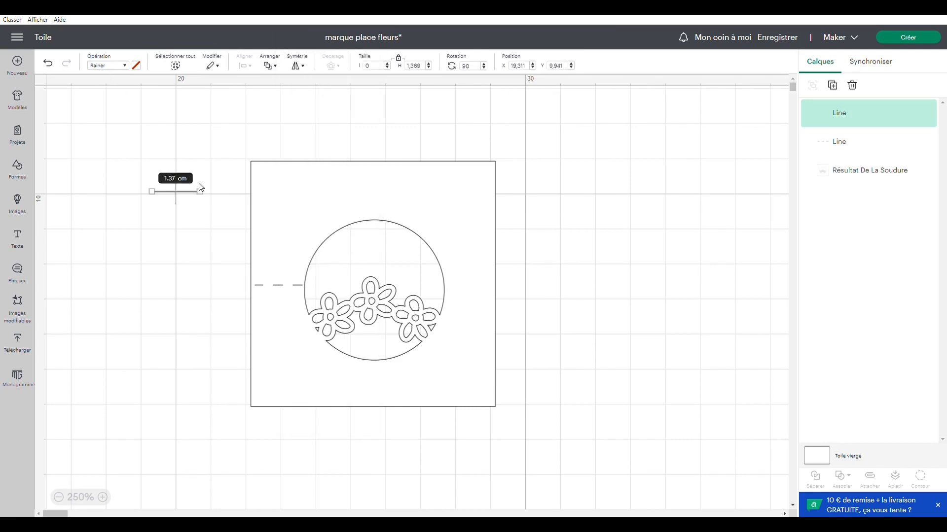
left_click_drag(176, 191, 473, 290)
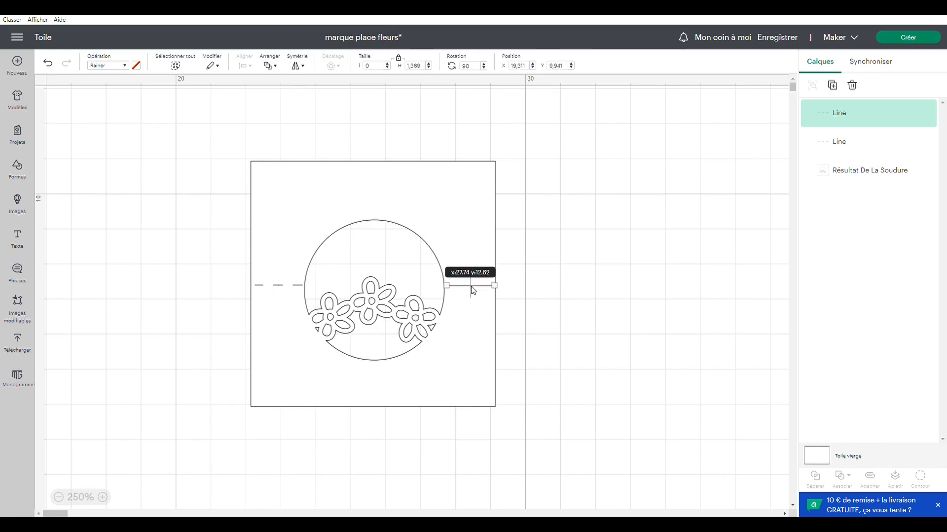
left_click(522, 315)
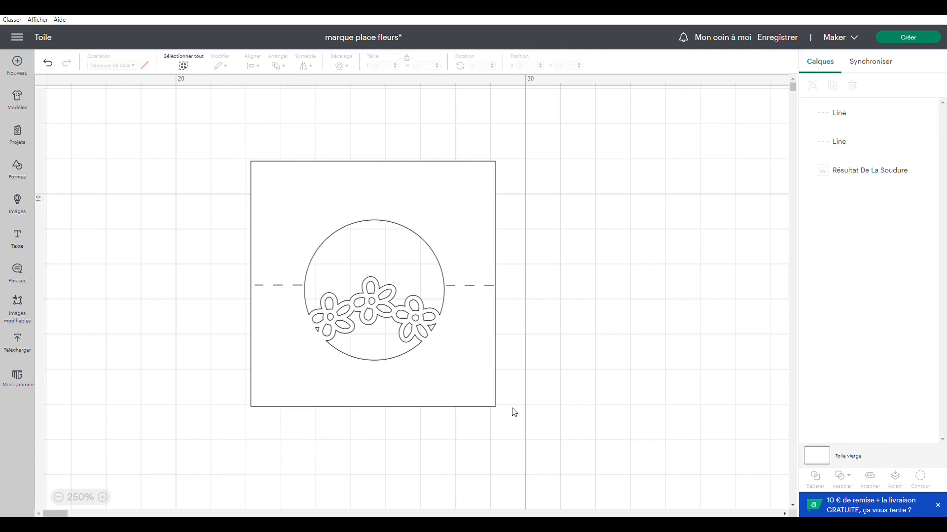
Center both score lines and the card vertically, attach them together, and nudge the attached card slightly down.
left_click_drag(507, 426, 187, 135)
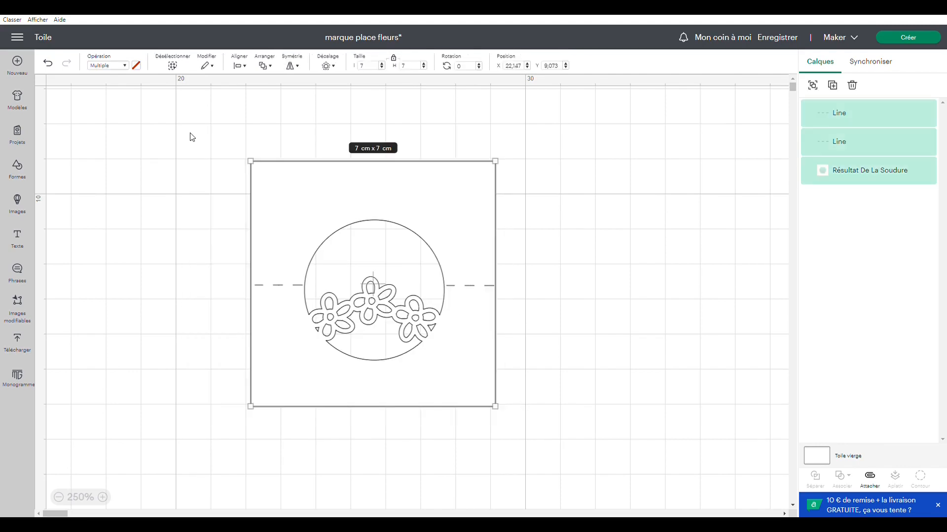
left_click(243, 67)
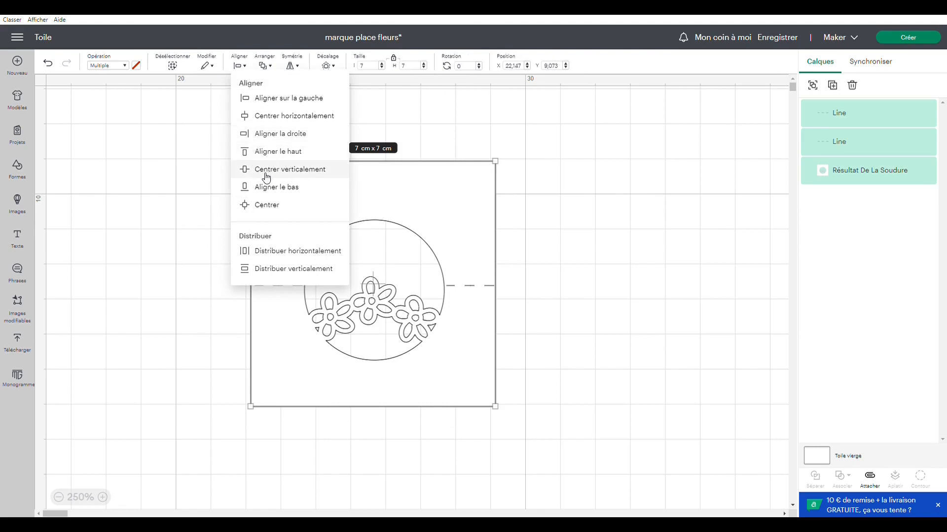
left_click(292, 172)
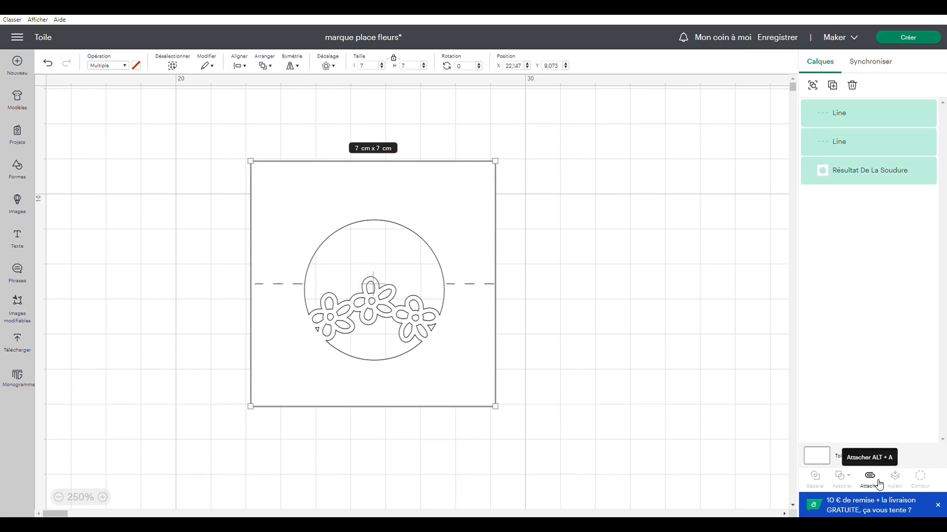
left_click(879, 485)
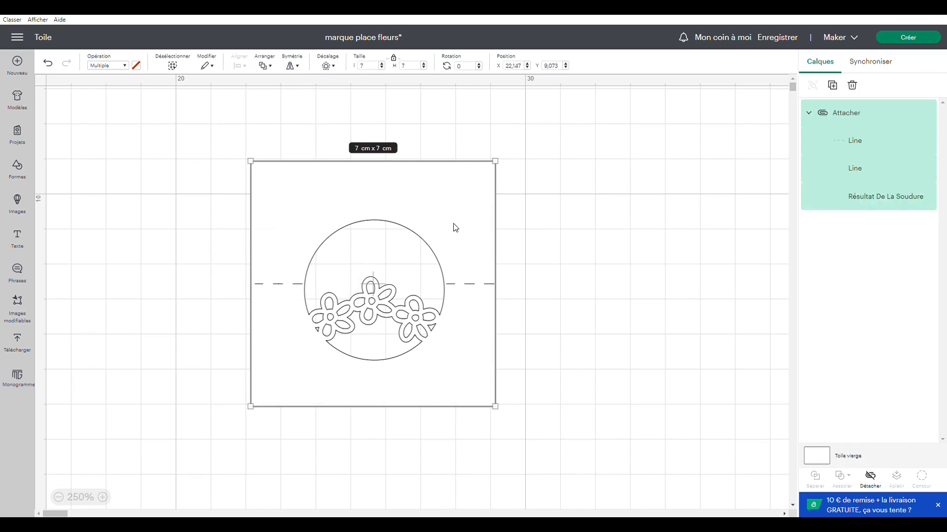
mouse_move(455, 227)
left_mouse_down()
mouse_move(471, 228)
mouse_move(456, 230)
left_mouse_up()
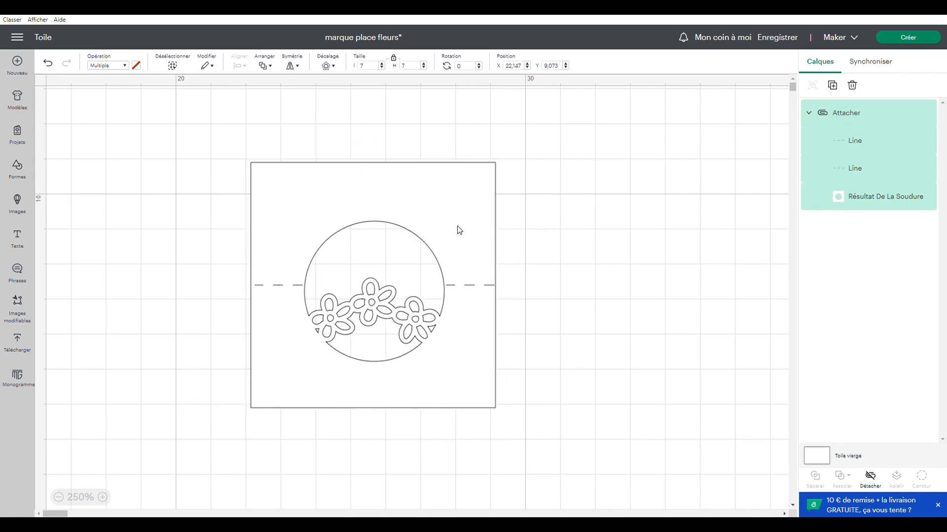
left_click(556, 366)
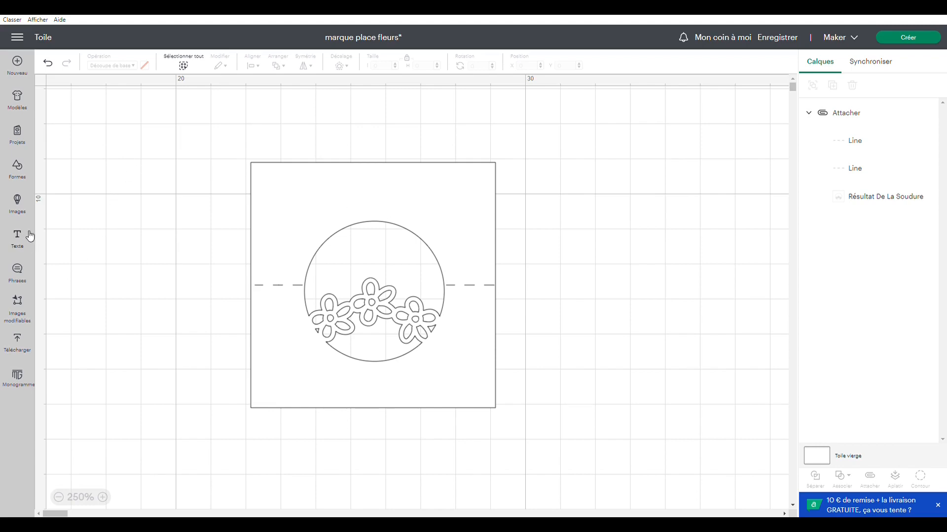
Insert a text object on the canvas and replace its placeholder with the guest's first name.
left_click(19, 244)
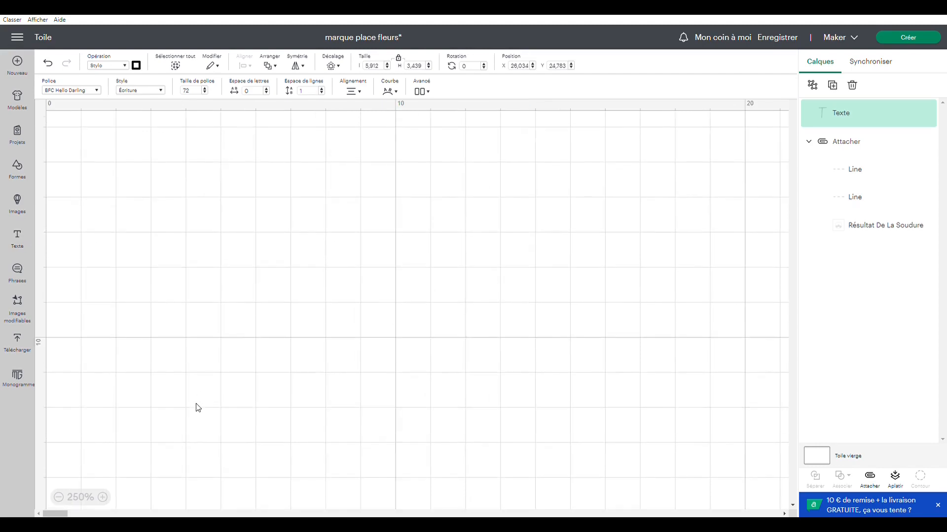
scroll(198, 407, "up", 3)
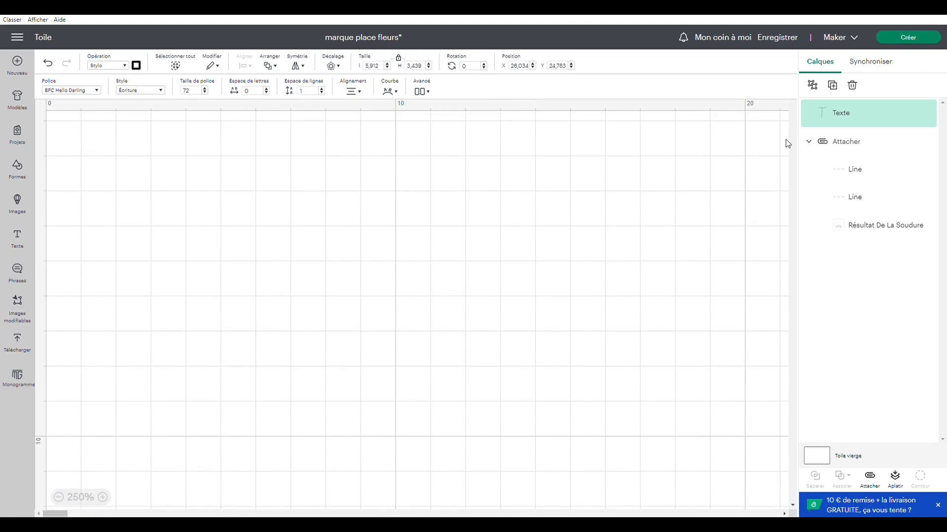
left_click(59, 497)
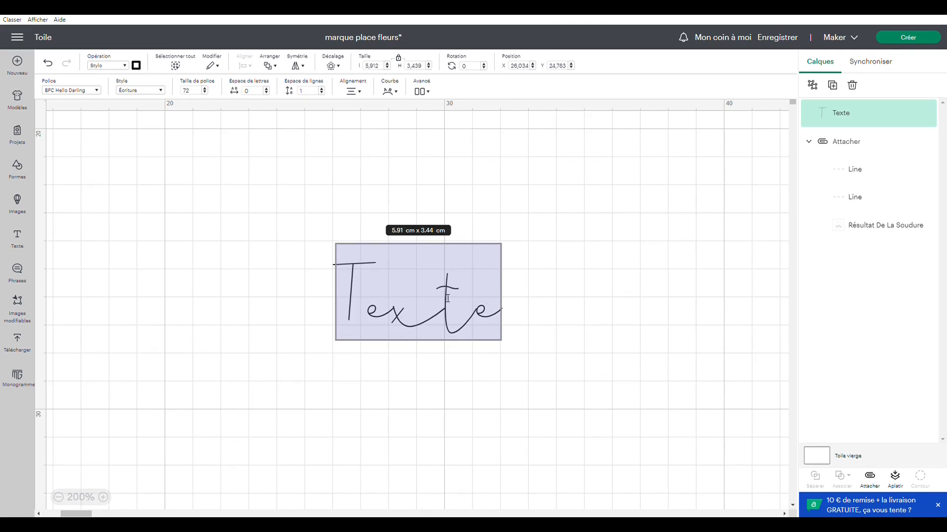
left_click(501, 315)
key("BackSpace")
key("BackSpace")
key("BackSpace")
key("BackSpace")
key("BackSpace")
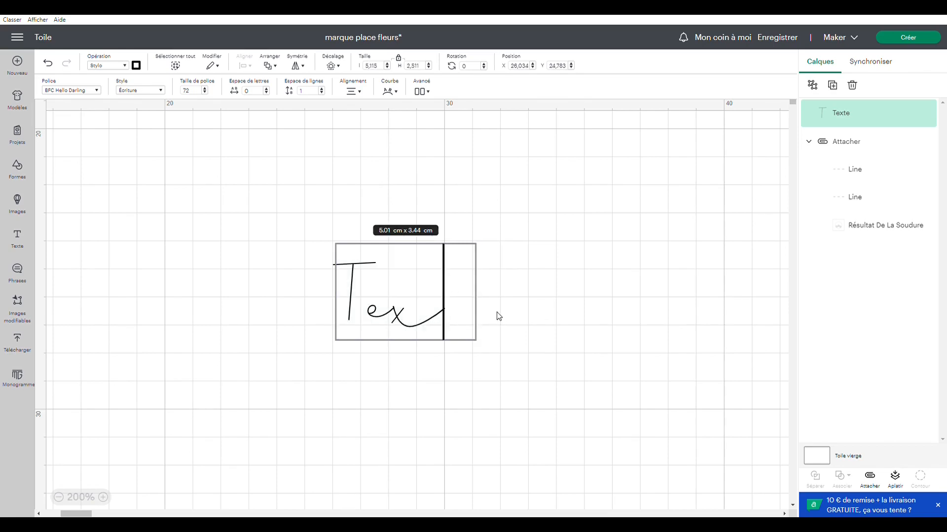
type("Cam")
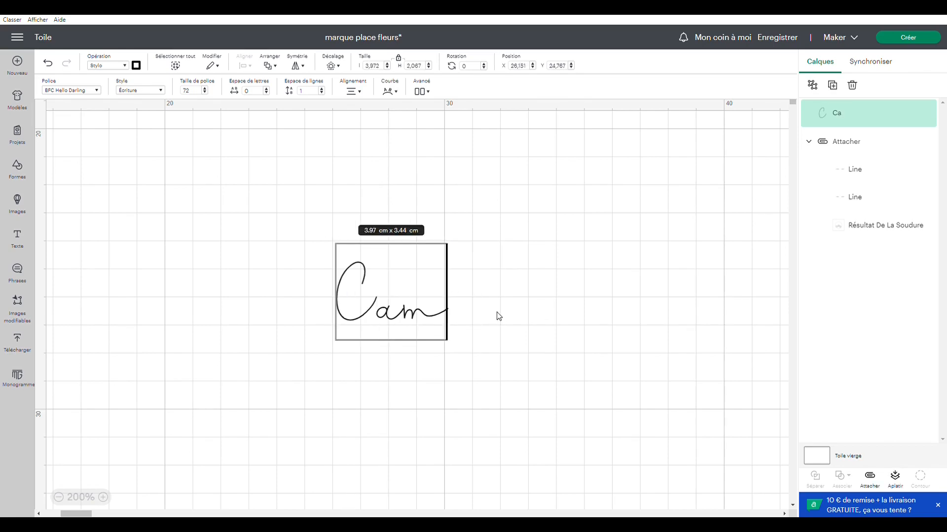
type("ille")
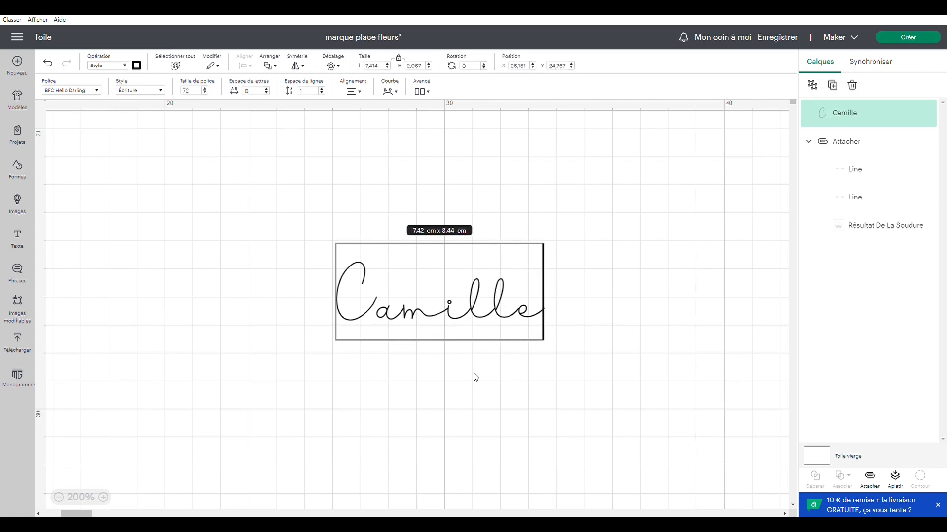
left_click(476, 378)
Scale the guest name to about 3.81 x 1.06 cm and place it on the card just below the round opening.
left_click(444, 296)
left_click_drag(444, 296, 488, 167)
scroll(560, 261, "up", 3)
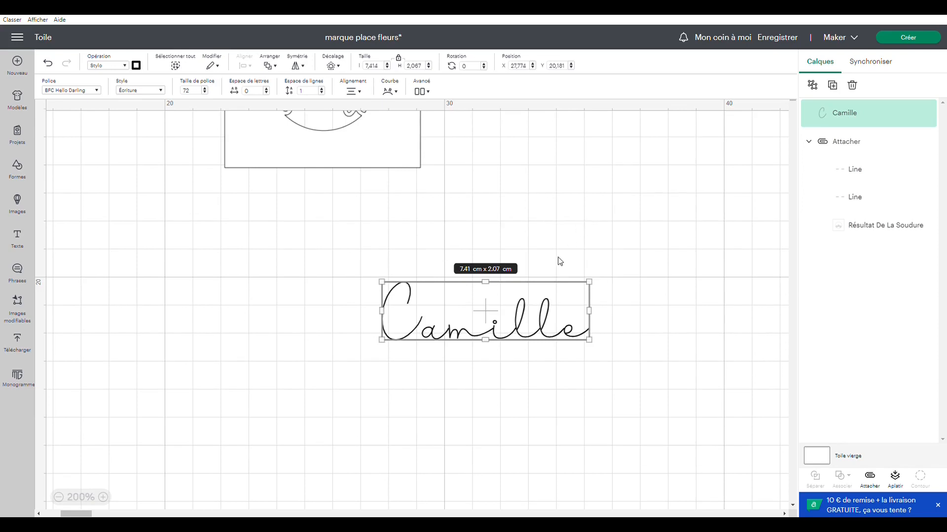
left_click_drag(485, 314, 501, 180)
scroll(484, 288, "up", 2)
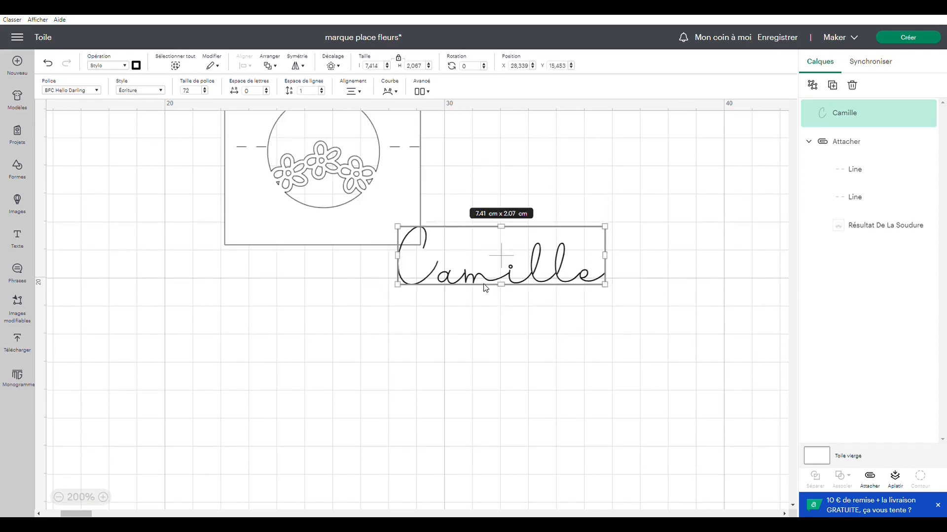
scroll(448, 325, "up", 3)
scroll(459, 377, "down", 1)
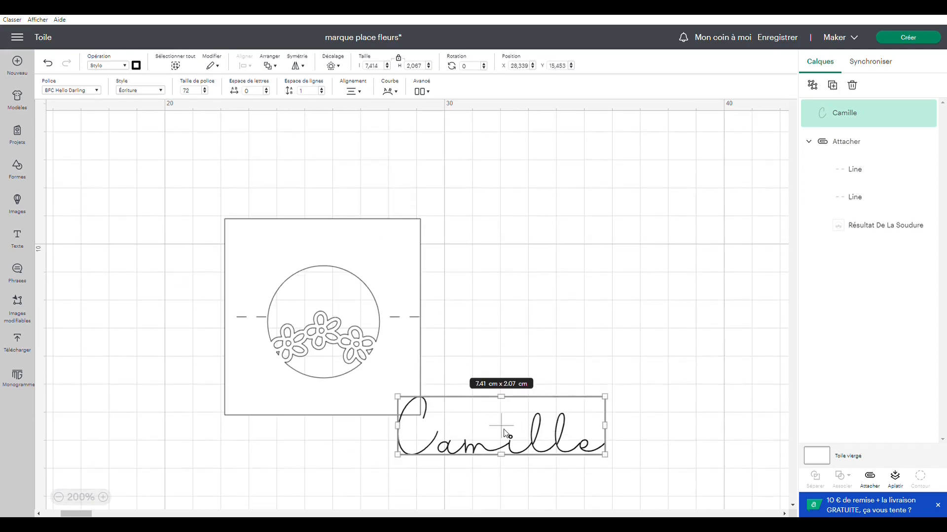
left_click_drag(507, 434, 331, 389)
left_click_drag(443, 417, 325, 401)
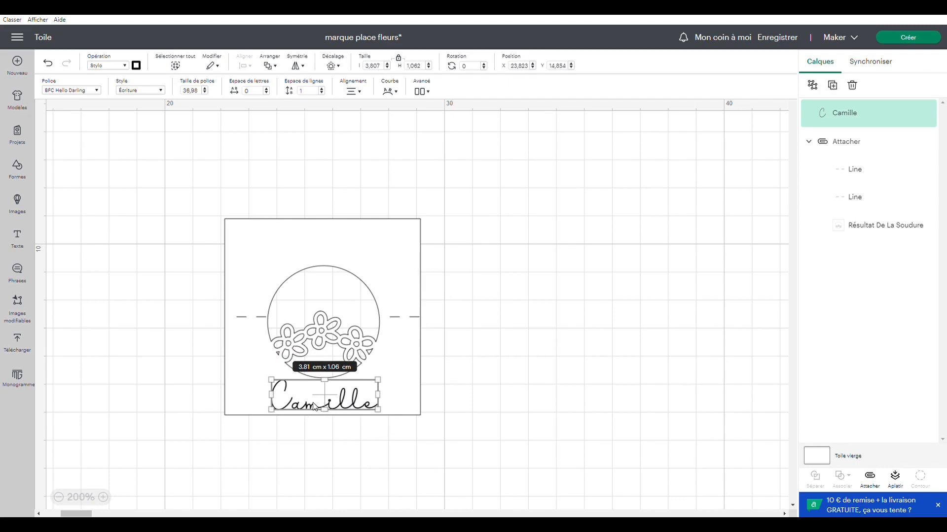
Check that the guest name uses the Stylo operation and review its font among the favourite writing fonts.
left_click(126, 66)
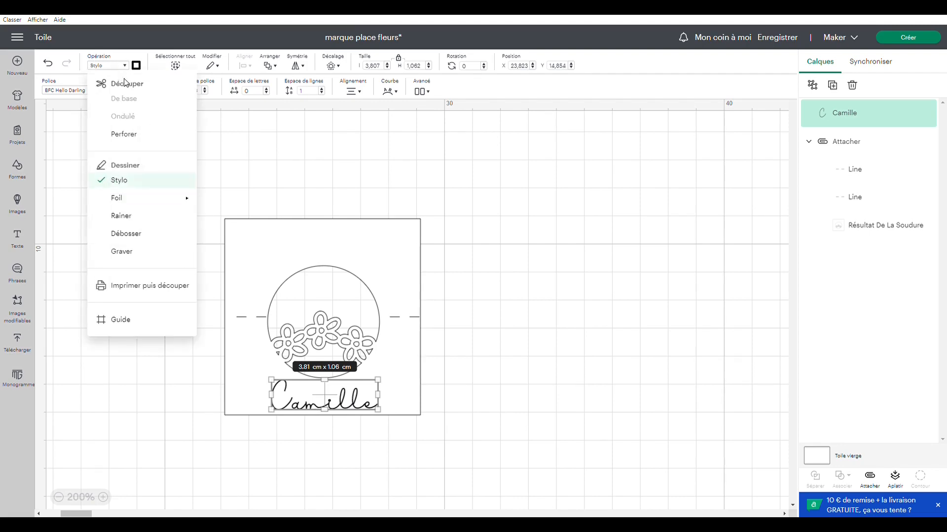
left_click(120, 181)
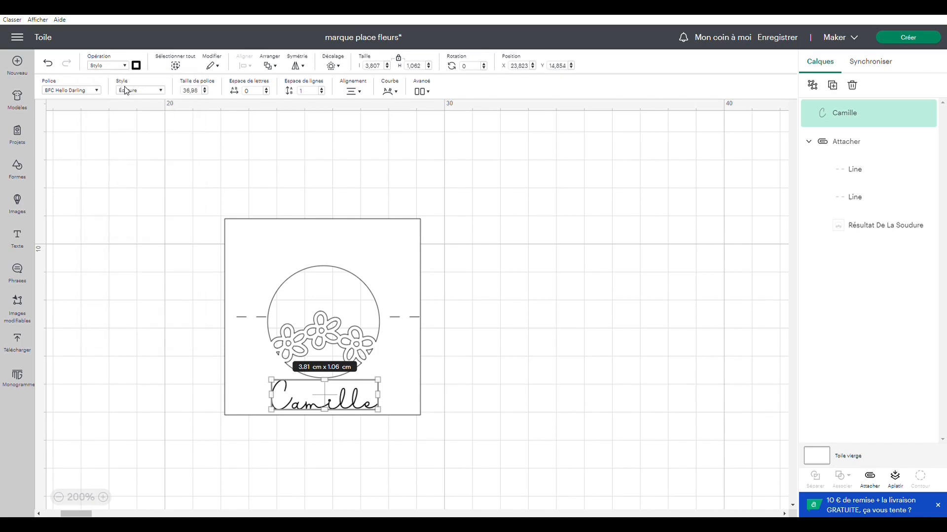
left_click(97, 90)
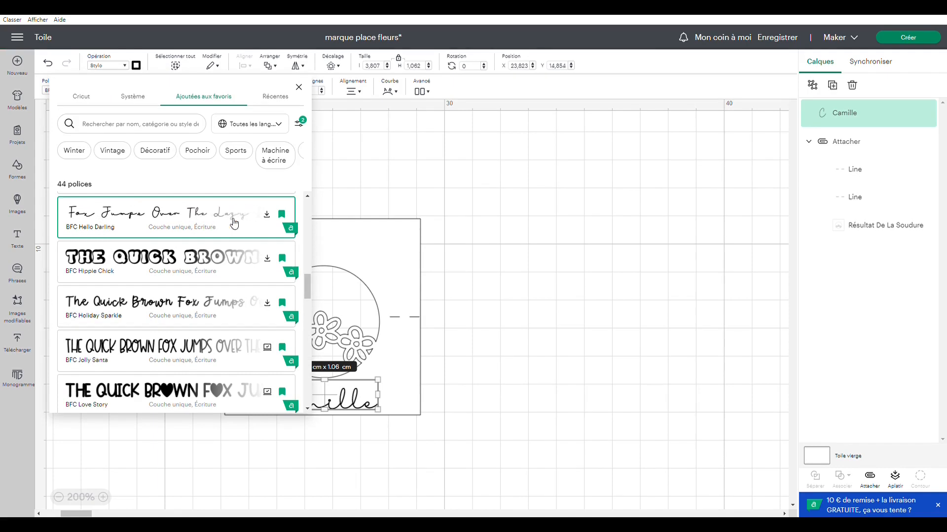
left_click(470, 235)
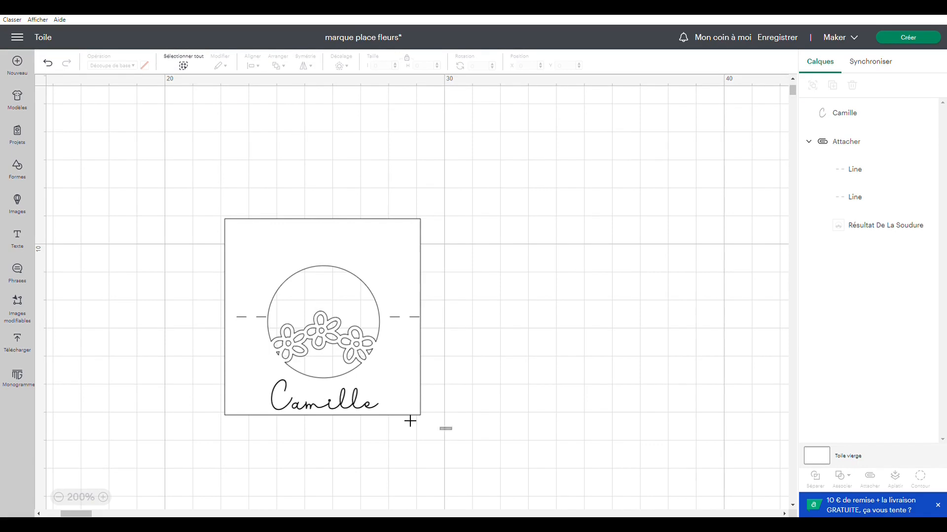
Center the guest name horizontally with the card, attach them together, and move the attached card slightly up and to the right.
left_click_drag(410, 421, 216, 194)
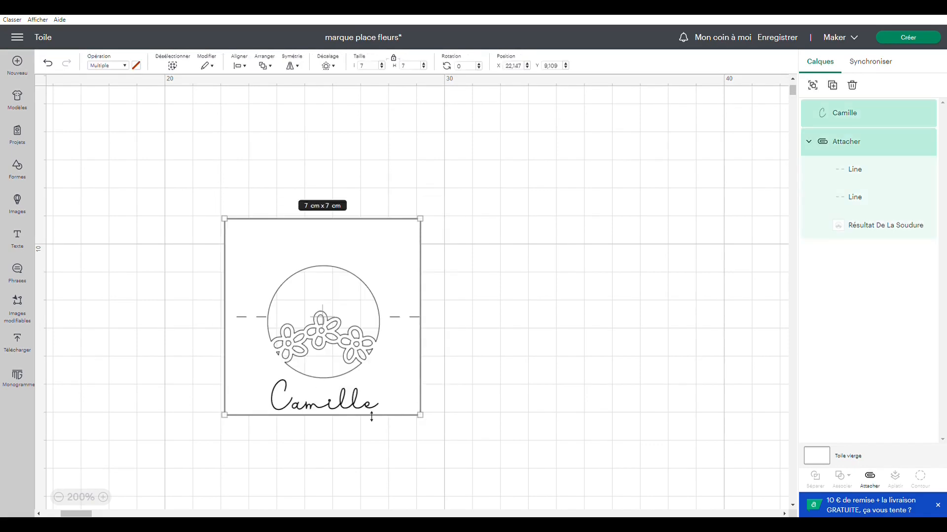
left_click(246, 65)
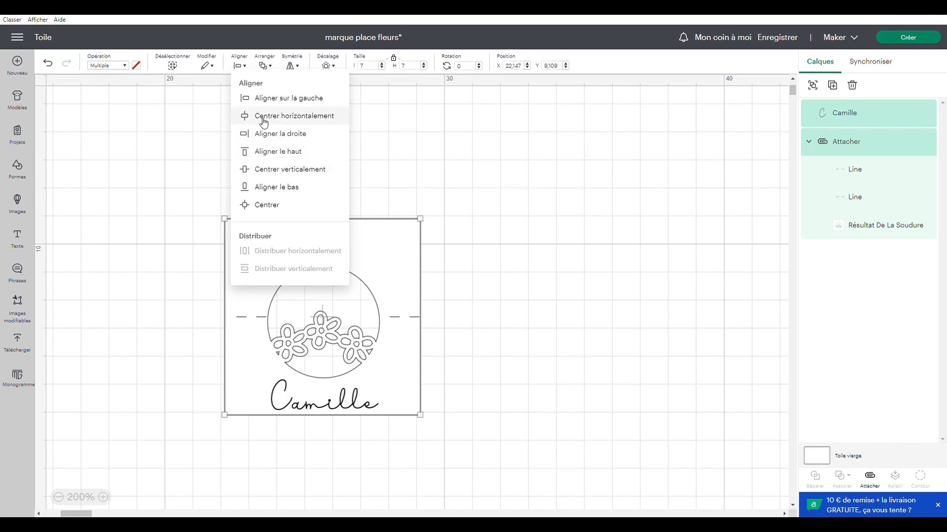
left_click(299, 116)
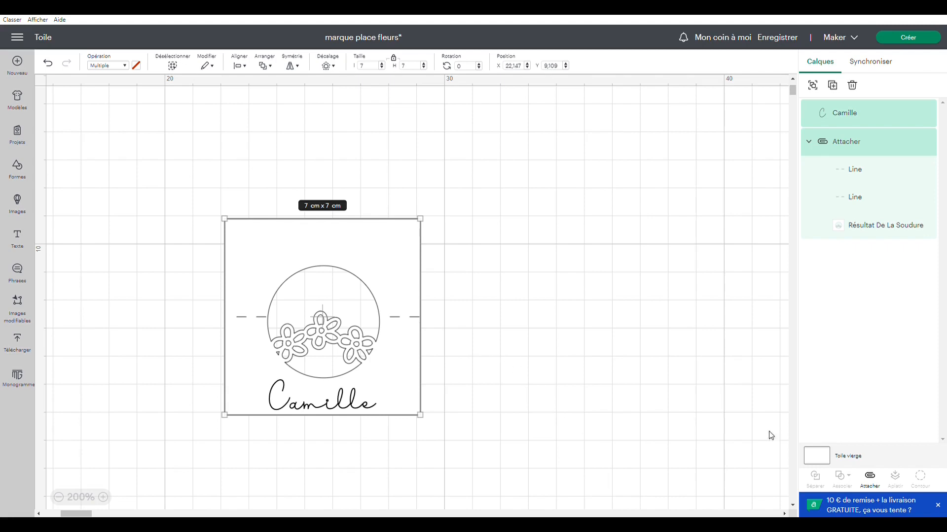
left_click(870, 478)
left_click_drag(390, 270, 405, 251)
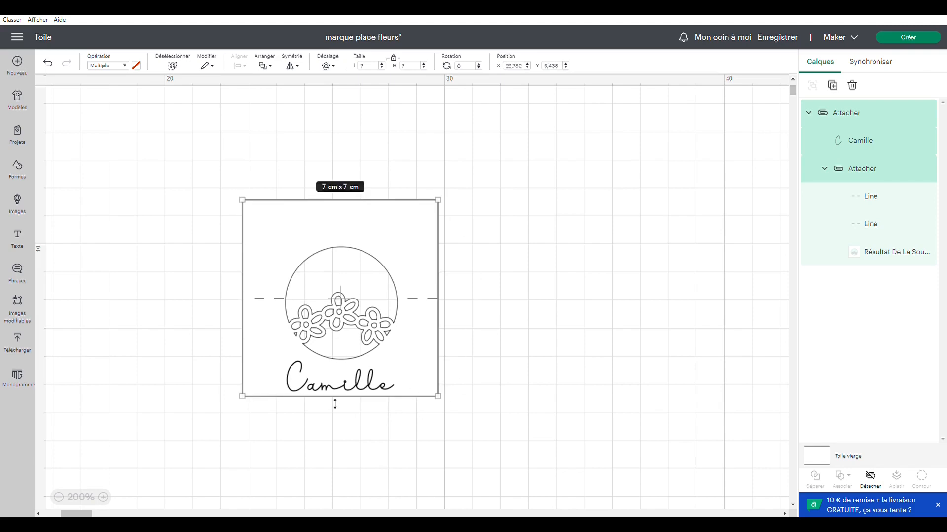